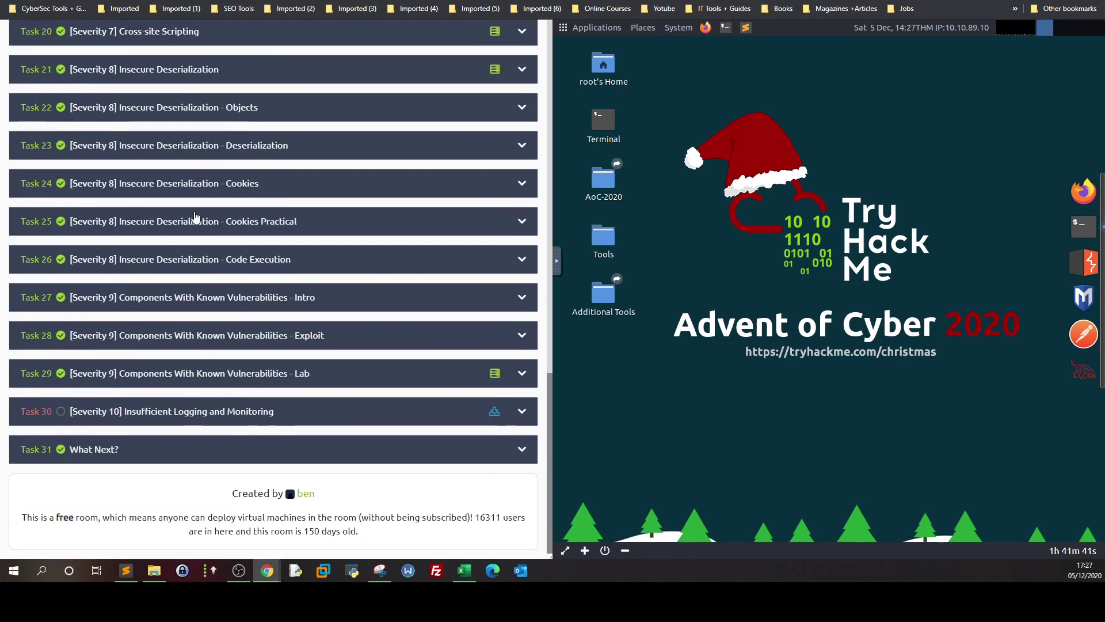
Look over the Task 29 Components With Known Vulnerabilities - Lab section in the task list
click(203, 412)
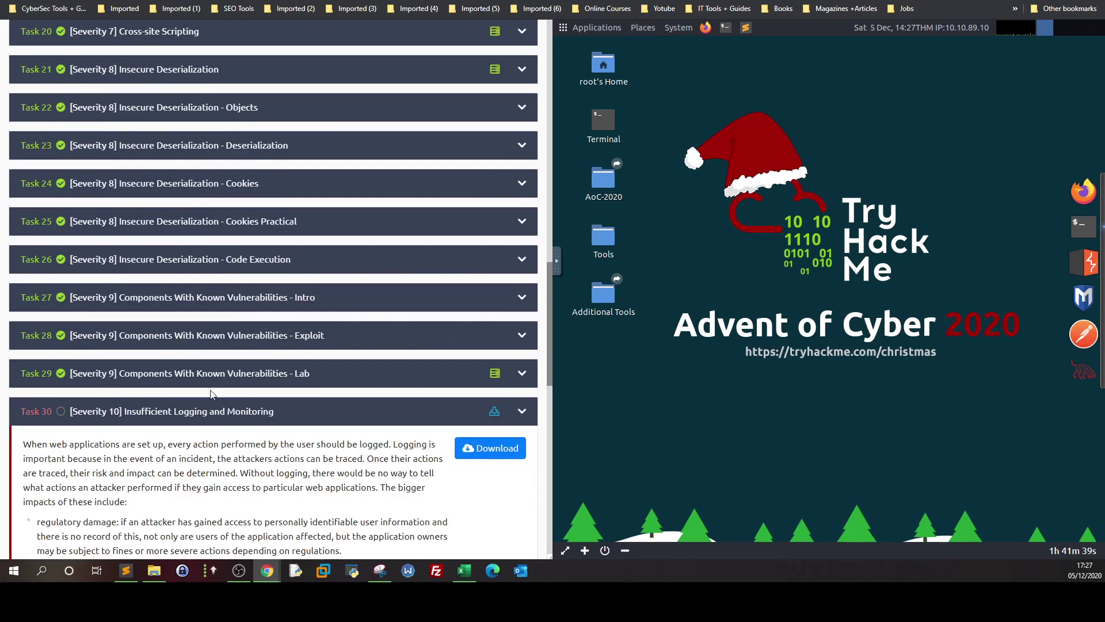
click(212, 379)
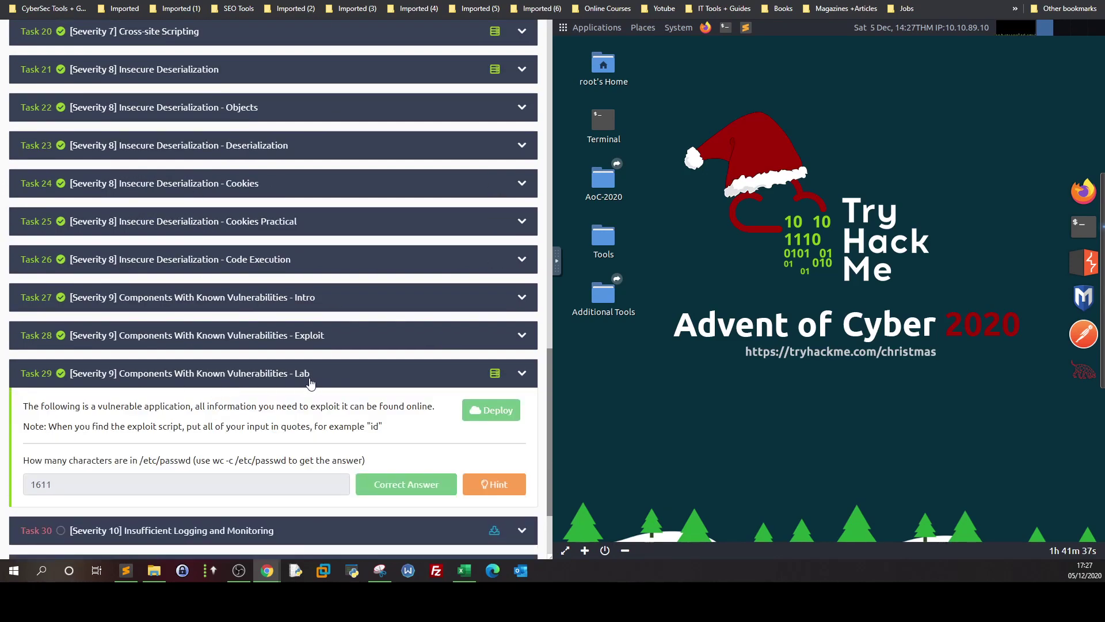
click(138, 385)
click(133, 368)
click(113, 377)
Skim the Task 30 Insufficient Logging and Monitoring text and collapse the task again
click(128, 415)
scroll(128, 414, down, 4)
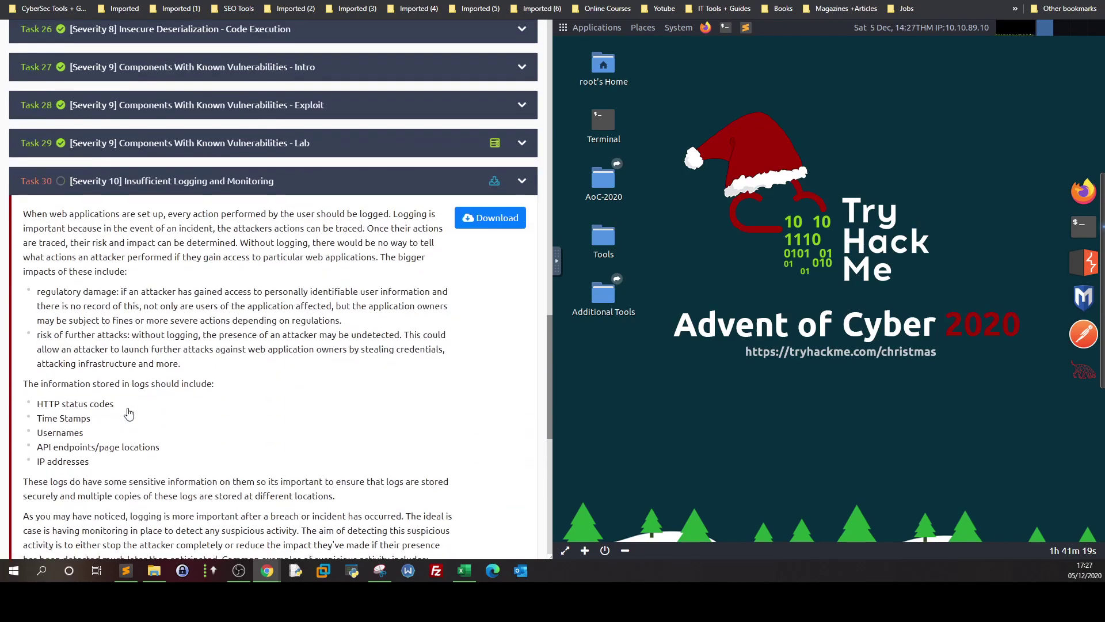
scroll(220, 230, down, 6)
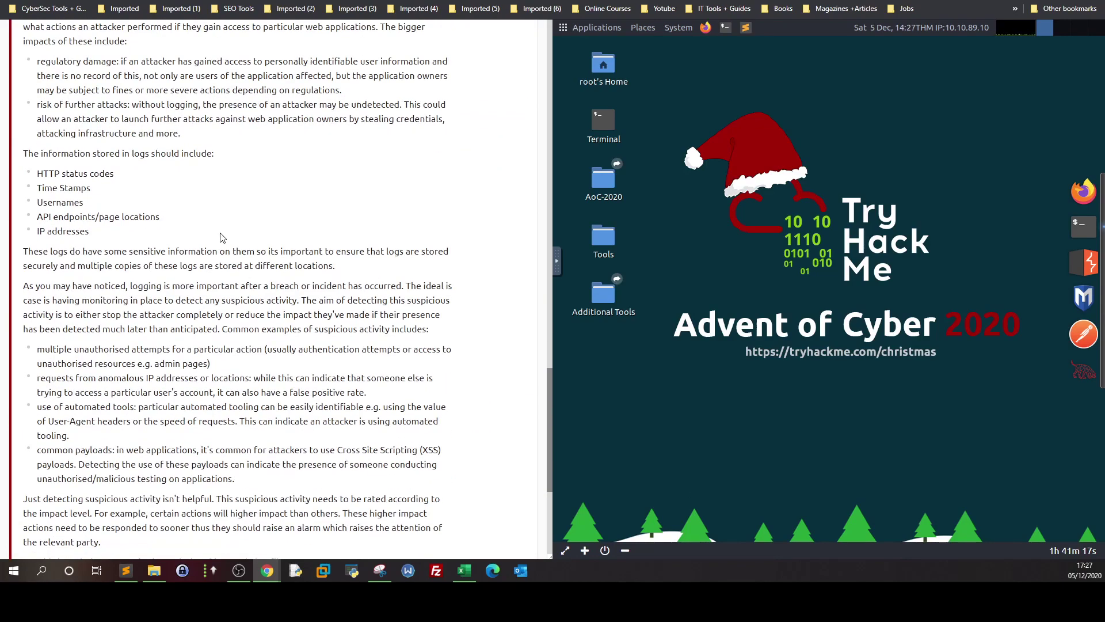
scroll(220, 247, down, 2)
scroll(222, 247, up, 8)
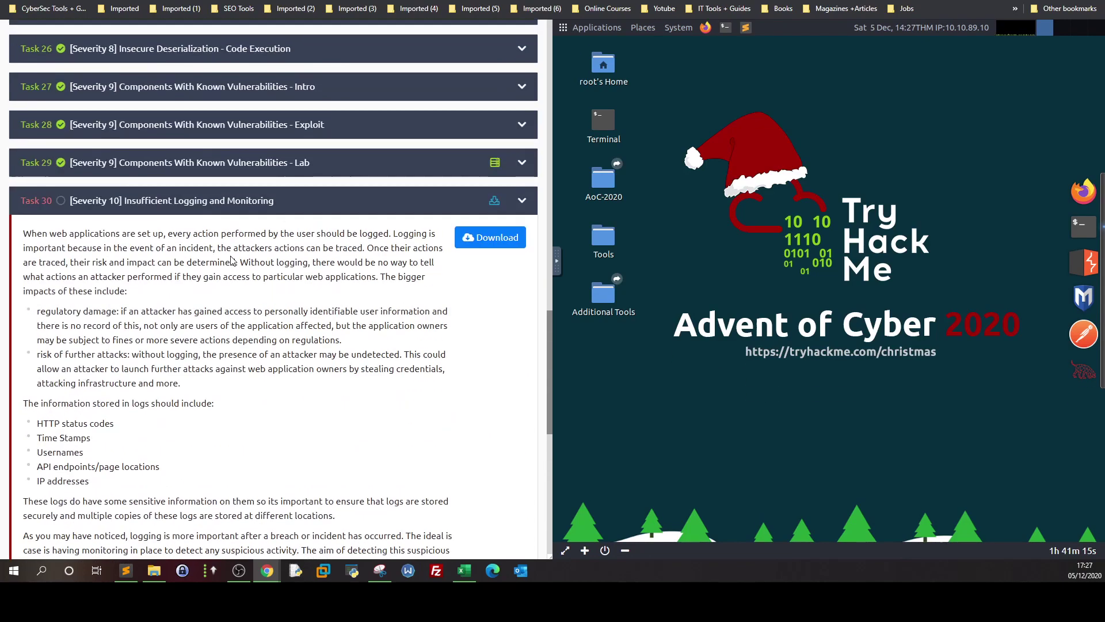
click(210, 203)
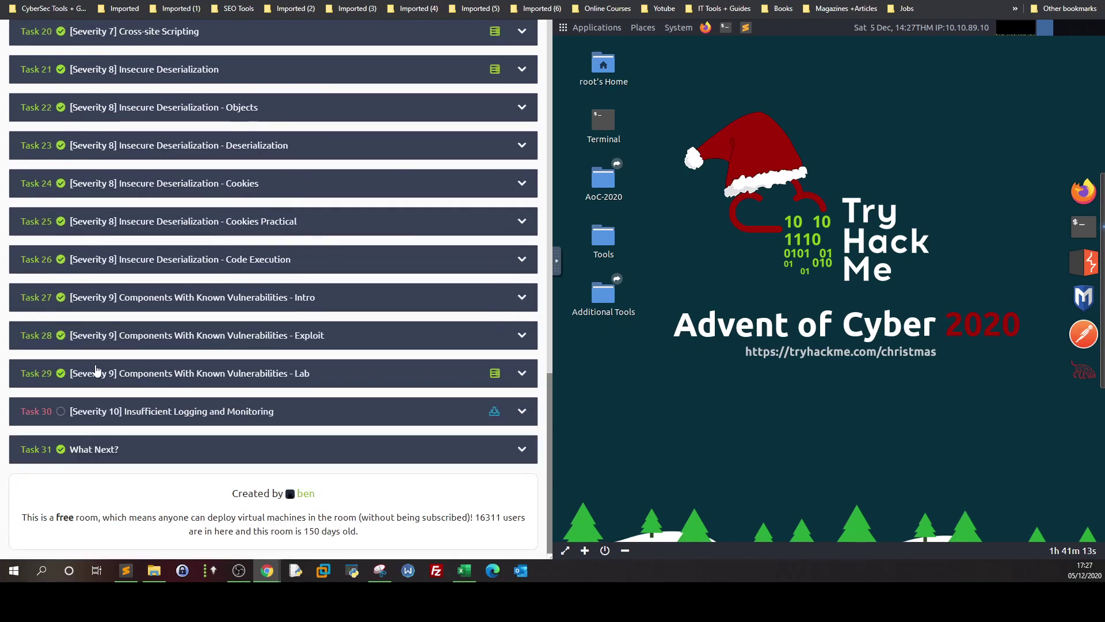
Glance at the Task 28 Components With Known Vulnerabilities - Exploit section and collapse it
click(116, 344)
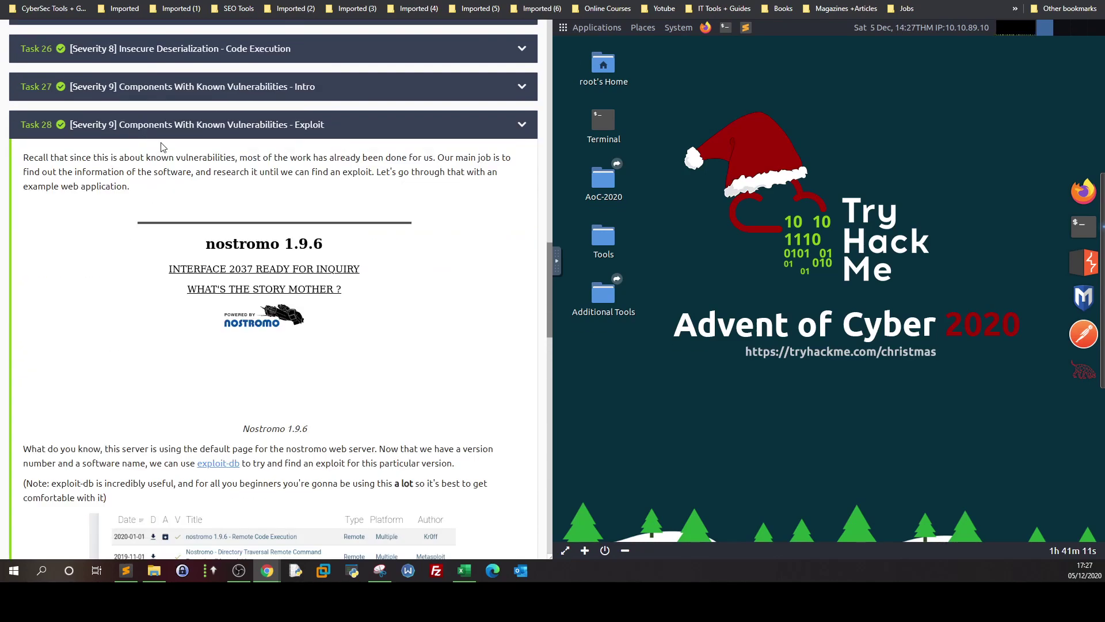
scroll(224, 260, down, 2)
scroll(226, 260, up, 5)
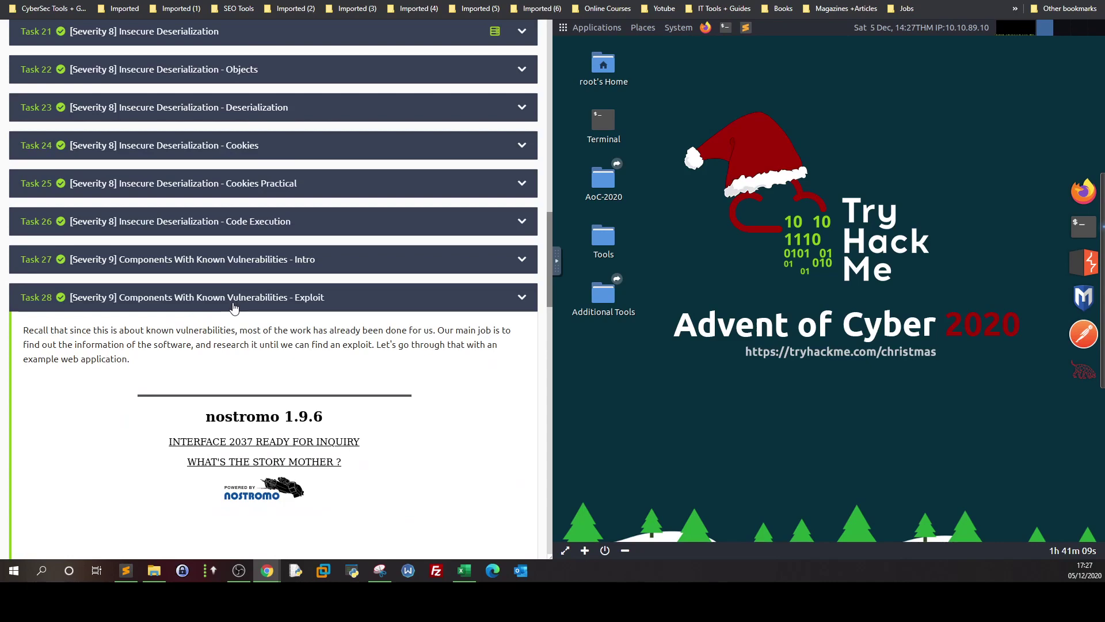
click(234, 297)
Copy the active machine's IP address from the room header and launch Firefox on the attack machine's desktop
scroll(236, 305, up, 15)
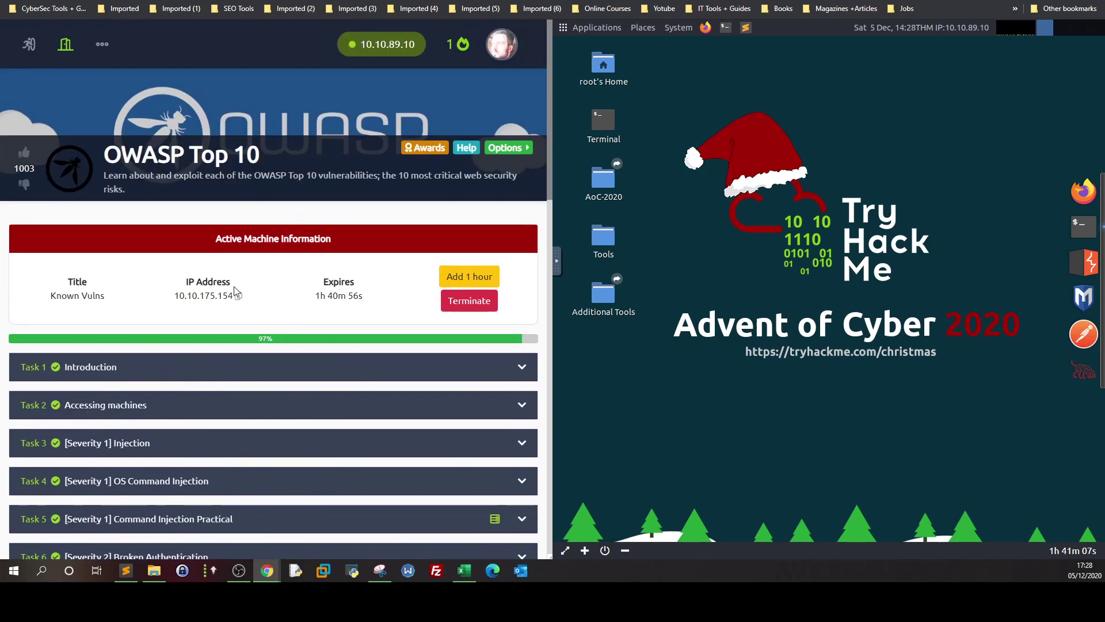
click(237, 298)
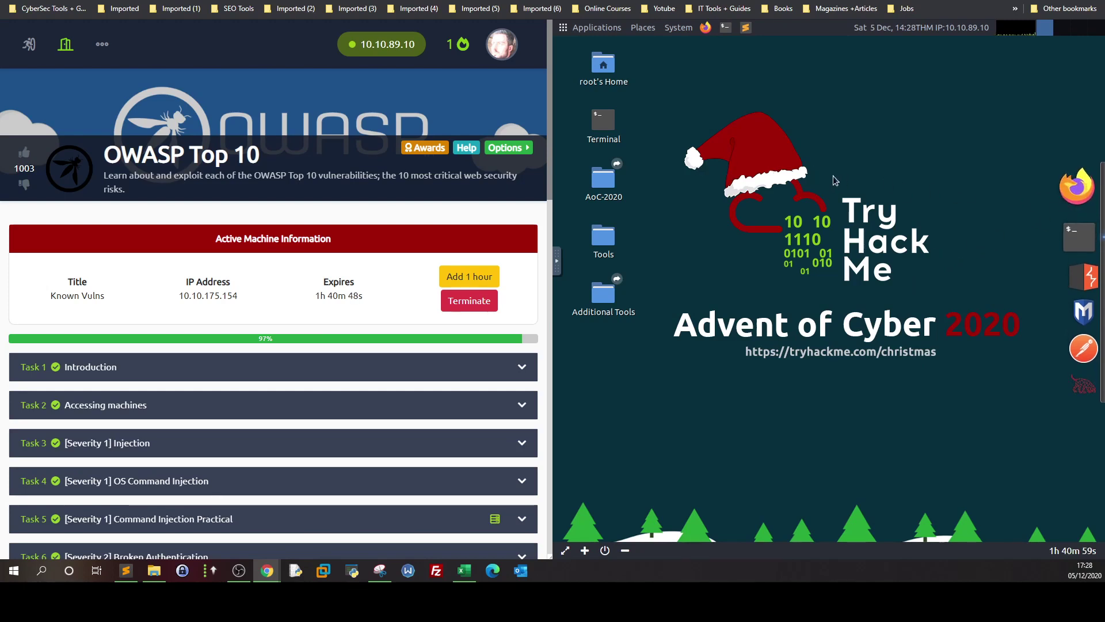
click(1075, 187)
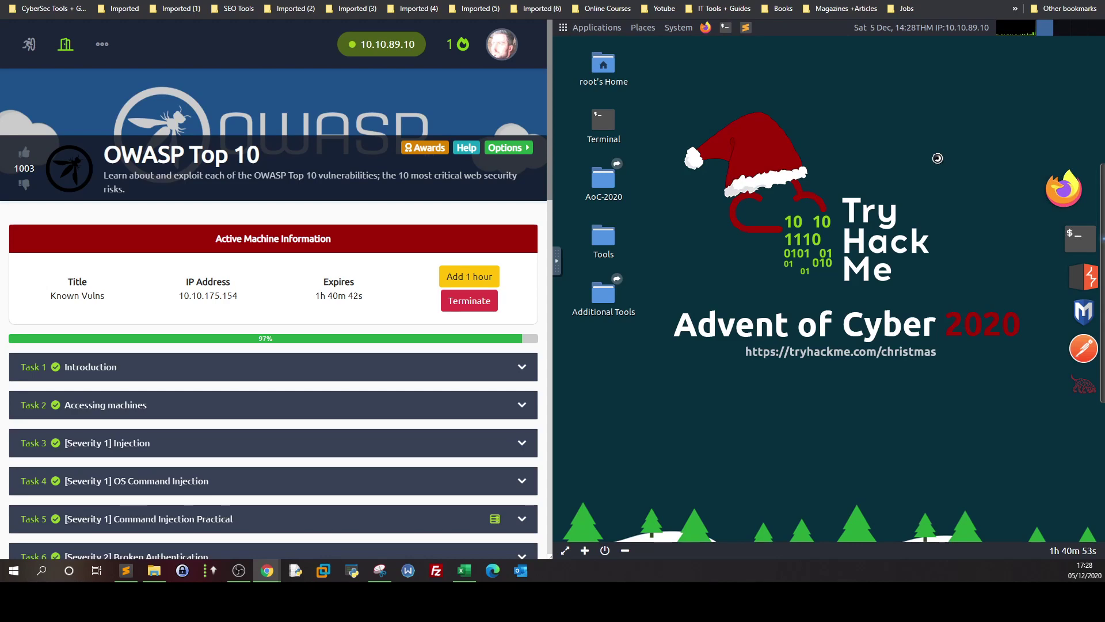
Read through the Task 28 nostromo 1.9.6 exploit walkthrough to its end, then collapse the task
scroll(415, 367, down, 13)
scroll(414, 367, down, 5)
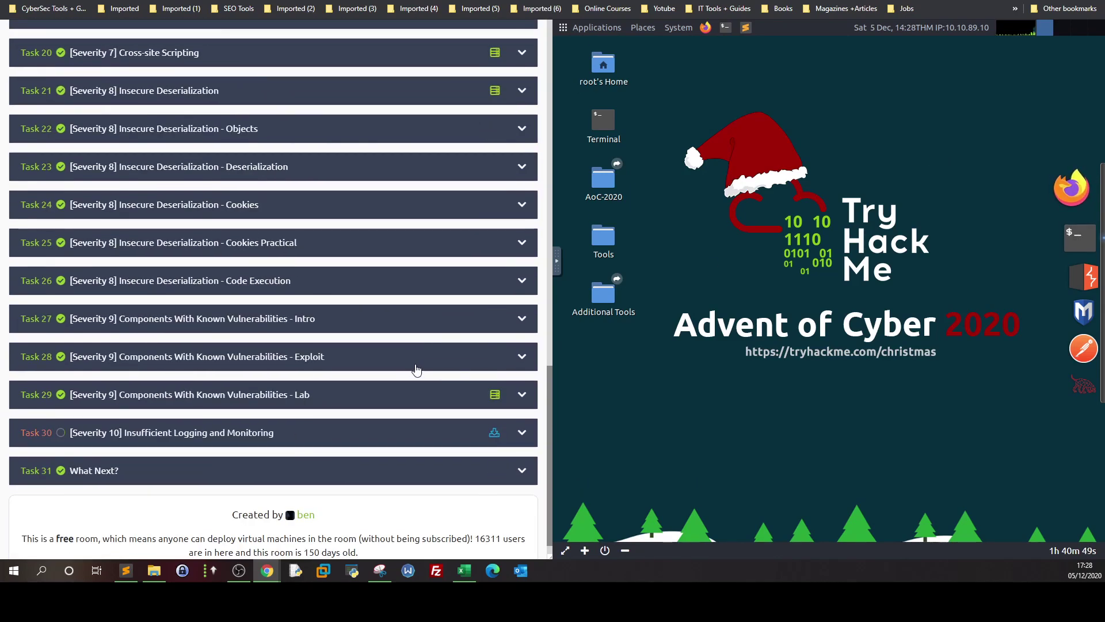
click(416, 369)
scroll(385, 414, down, 6)
scroll(383, 410, down, 4)
scroll(384, 409, up, 5)
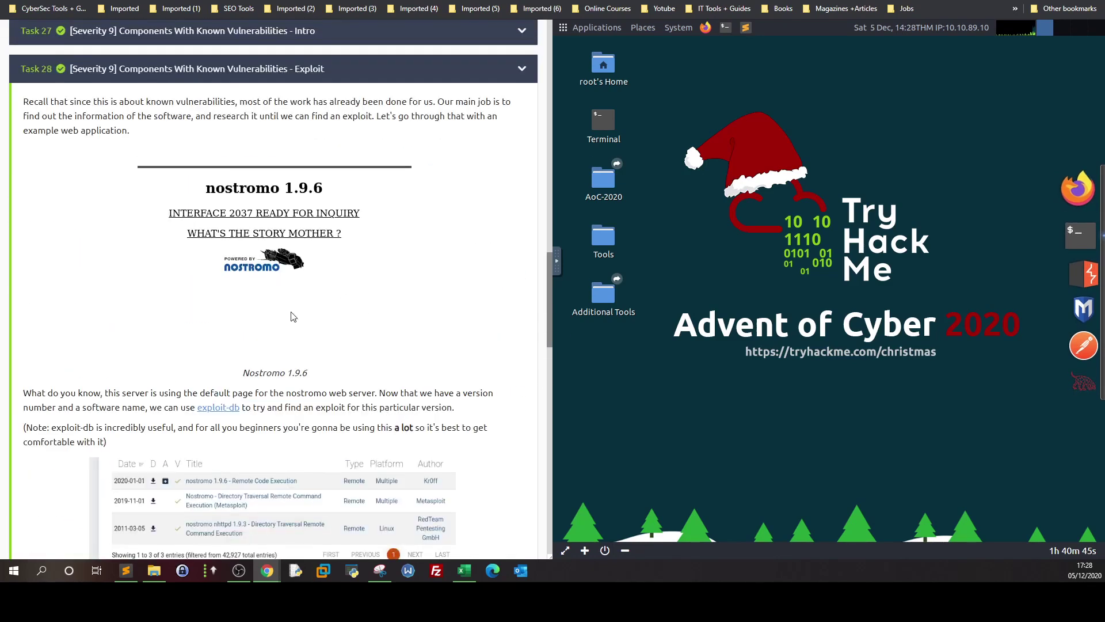
scroll(292, 315, down, 2)
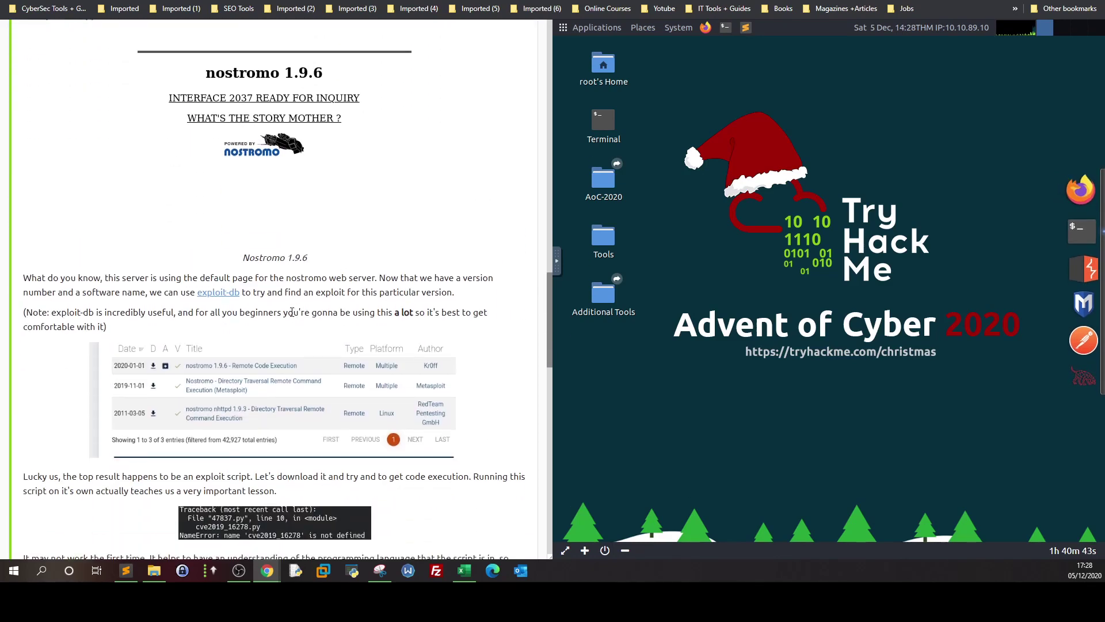
scroll(291, 311, up, 3)
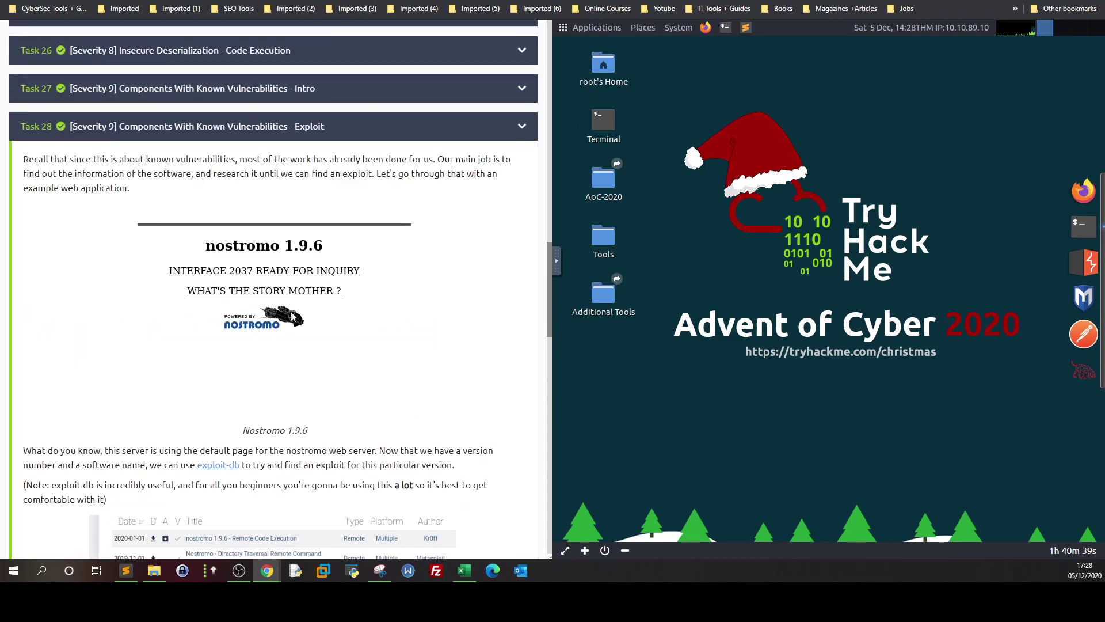
scroll(298, 224, down, 5)
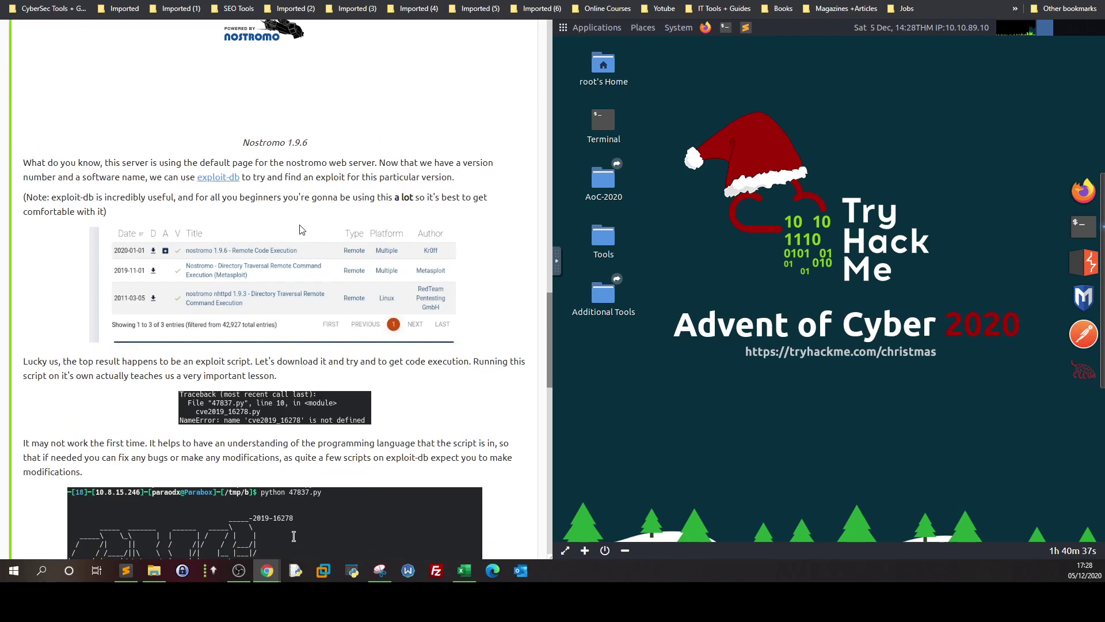
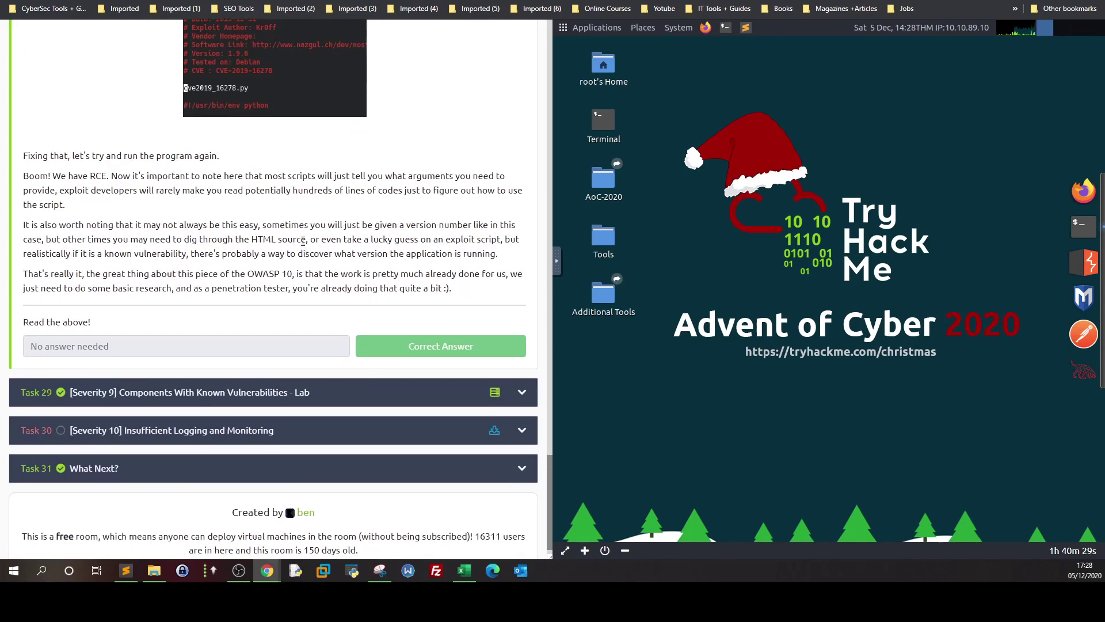
scroll(303, 244, up, 20)
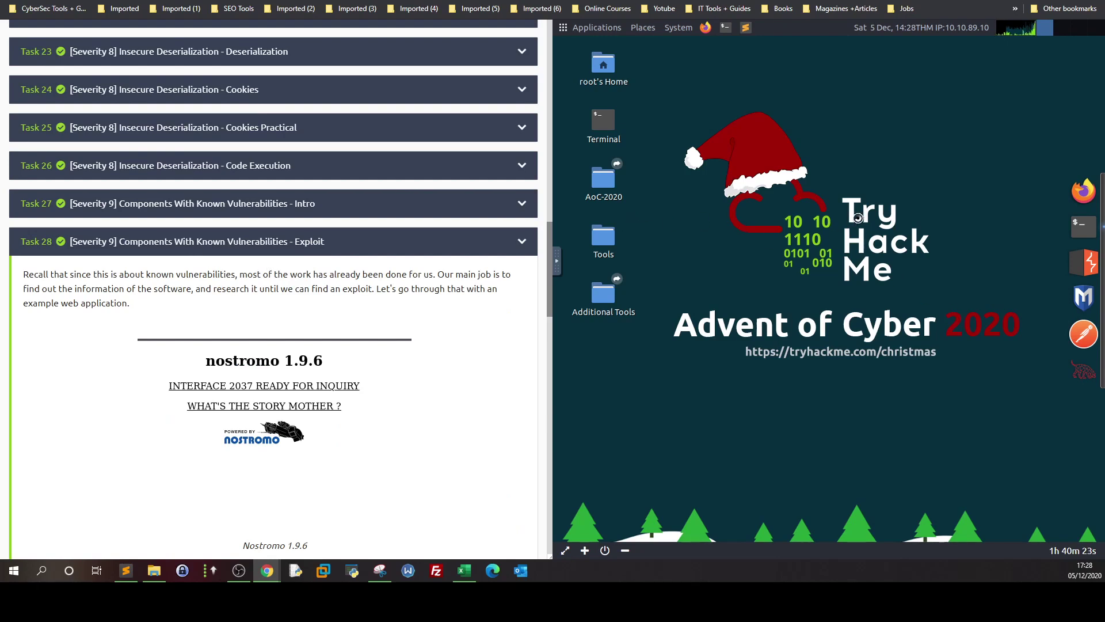
click(479, 244)
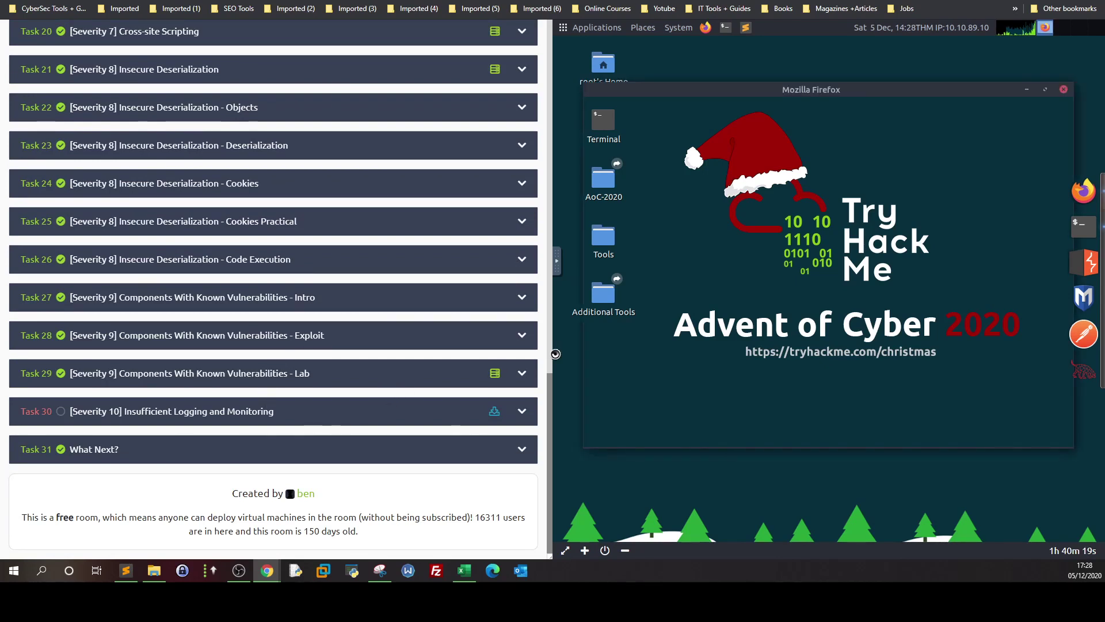
Expand Task 30 Insufficient Logging and Monitoring and read down to its two questions about the attacker
click(282, 419)
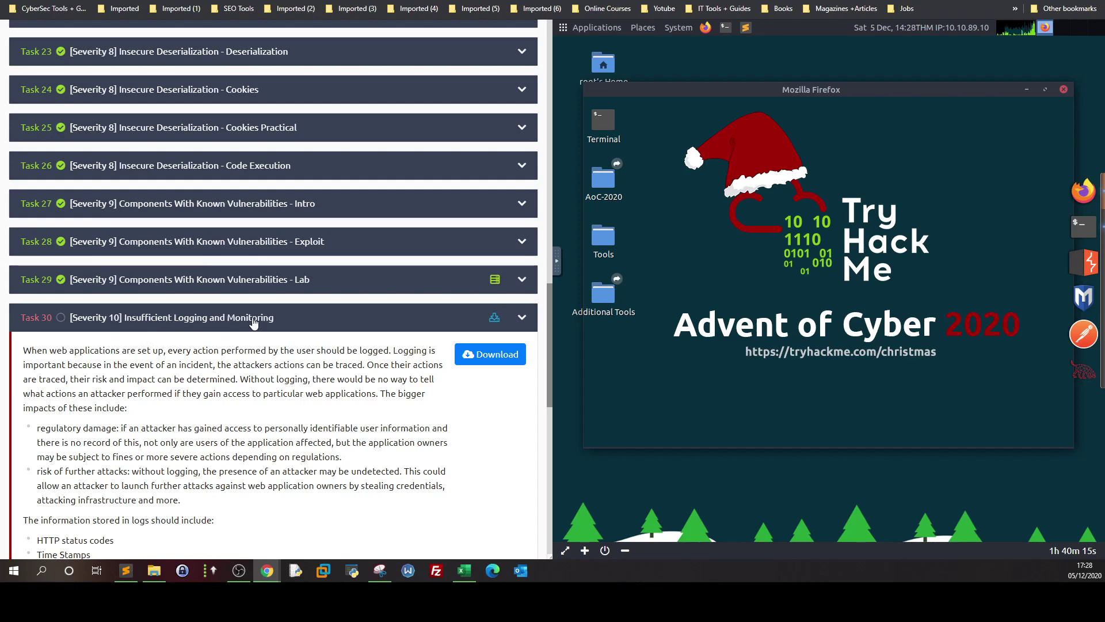
scroll(254, 325, down, 2)
scroll(257, 326, down, 1)
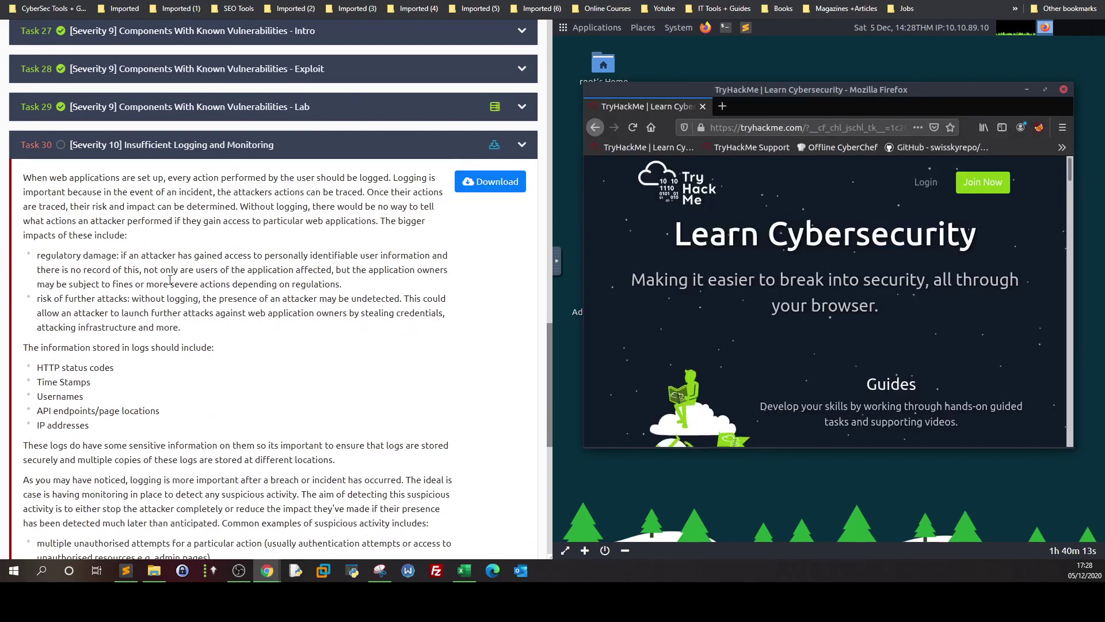
scroll(174, 254, down, 2)
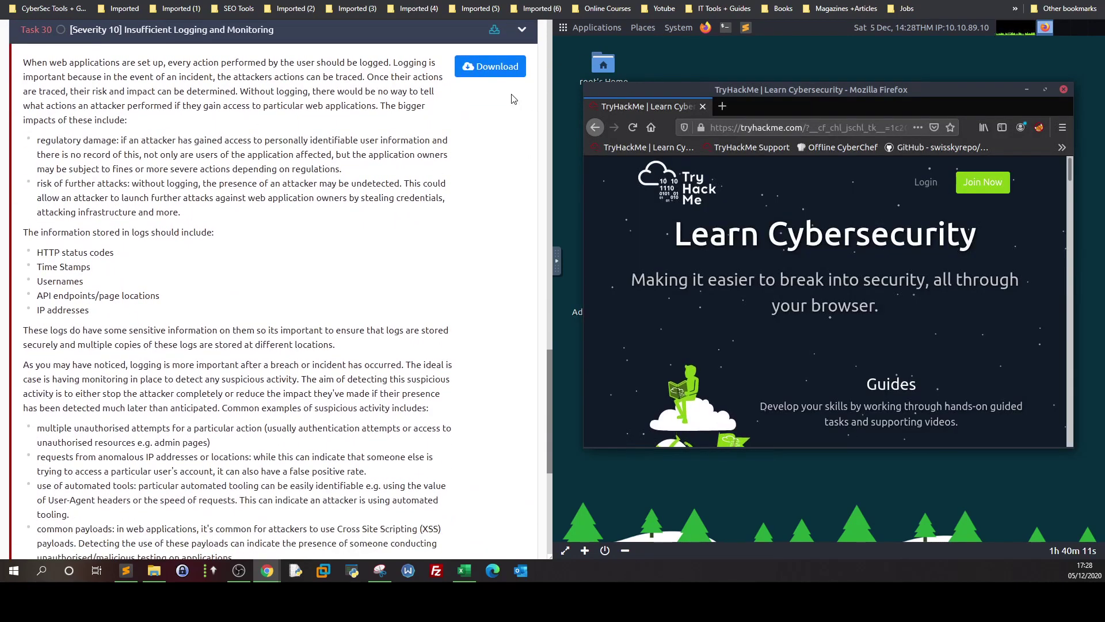
scroll(253, 340, down, 6)
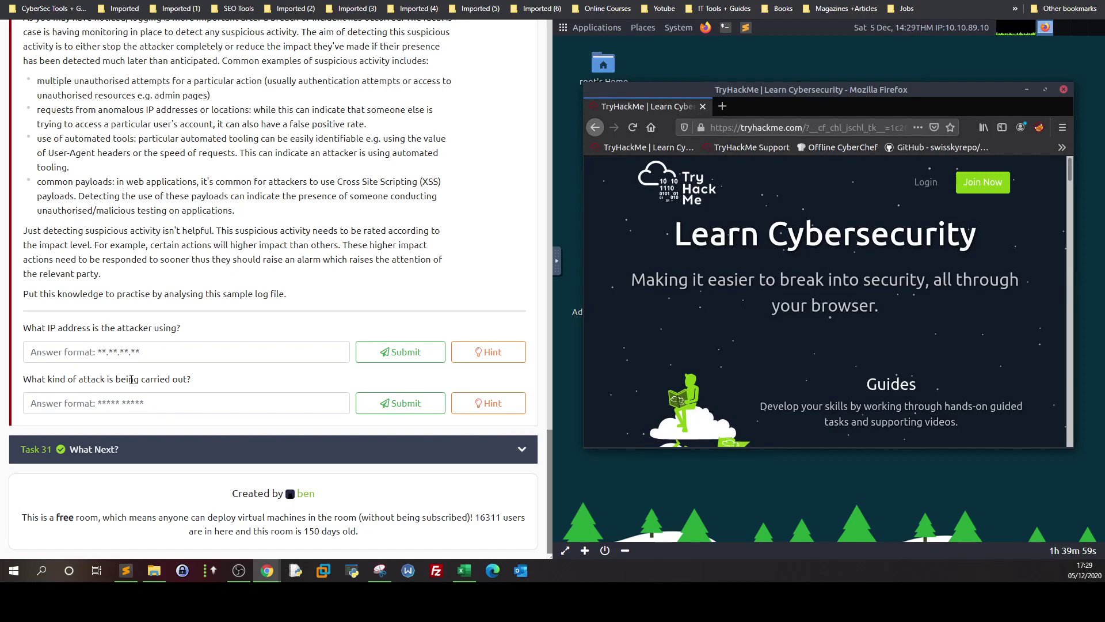
Switch to the sample log file in Sublime Text and look over all of its entries
click(126, 580)
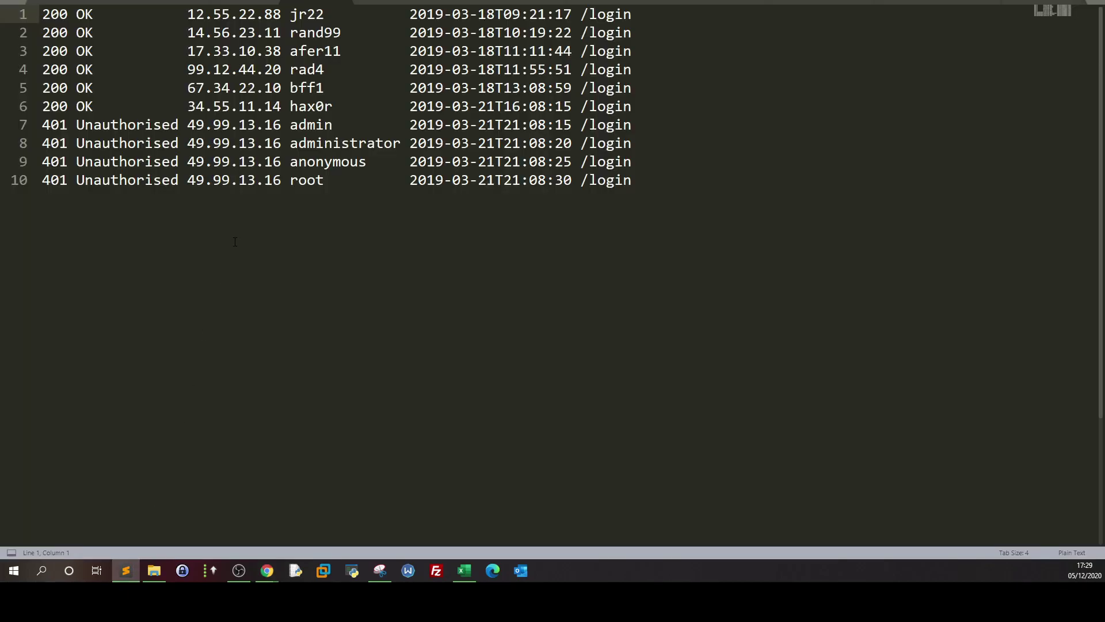
drag(635, 187, 2, 14)
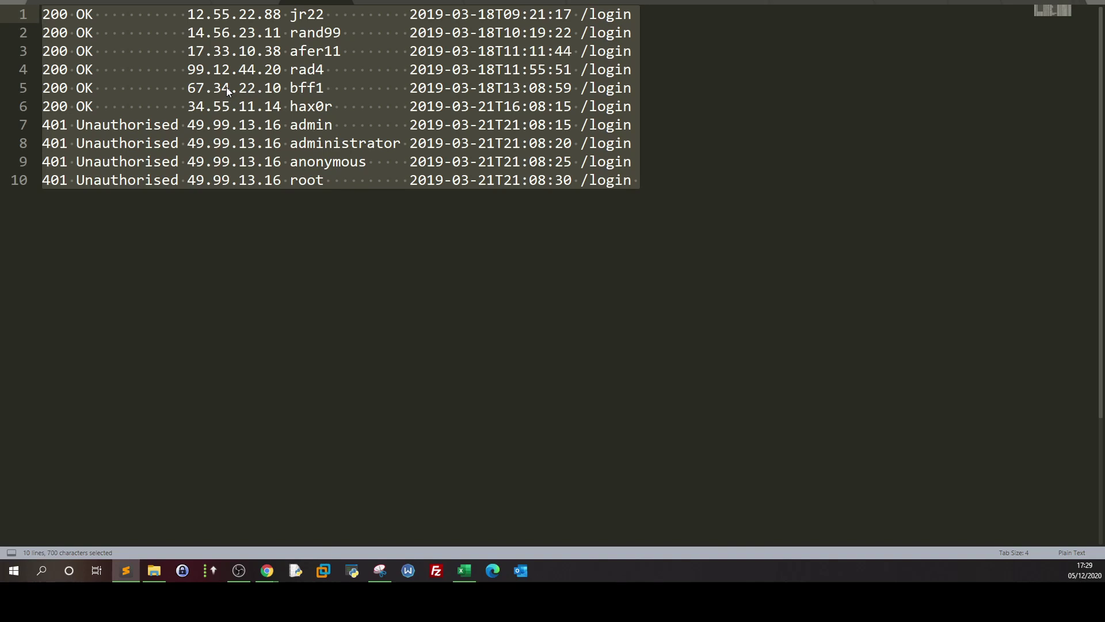
click(587, 255)
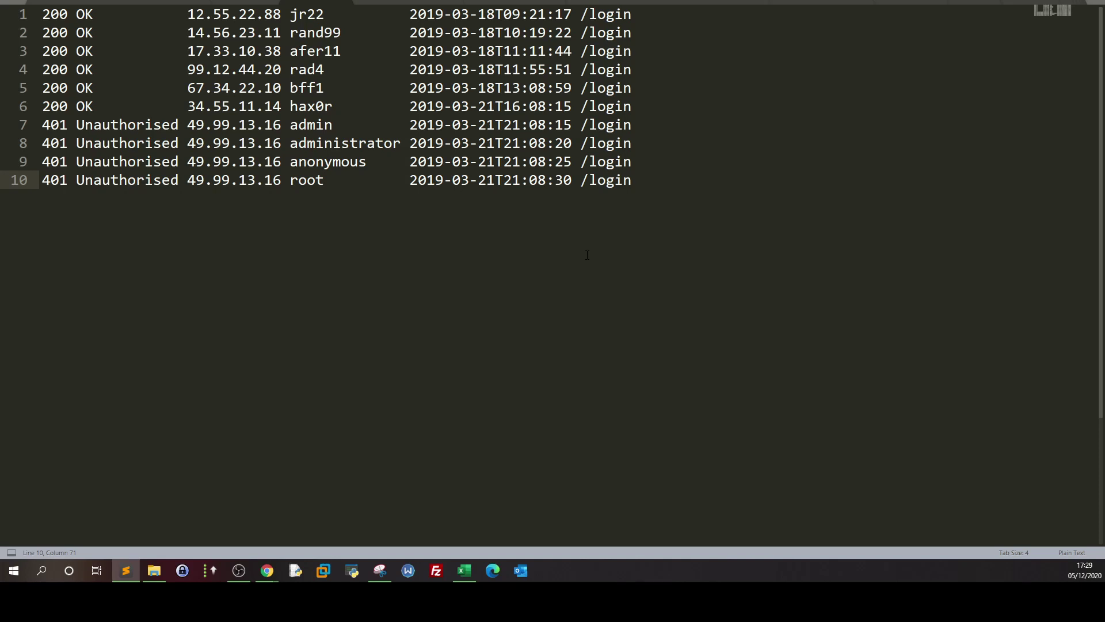
Examine the first log entry field by field: status code, IP address, username, timestamp and page location
triple_click(40, 8)
drag(68, 14, 42, 14)
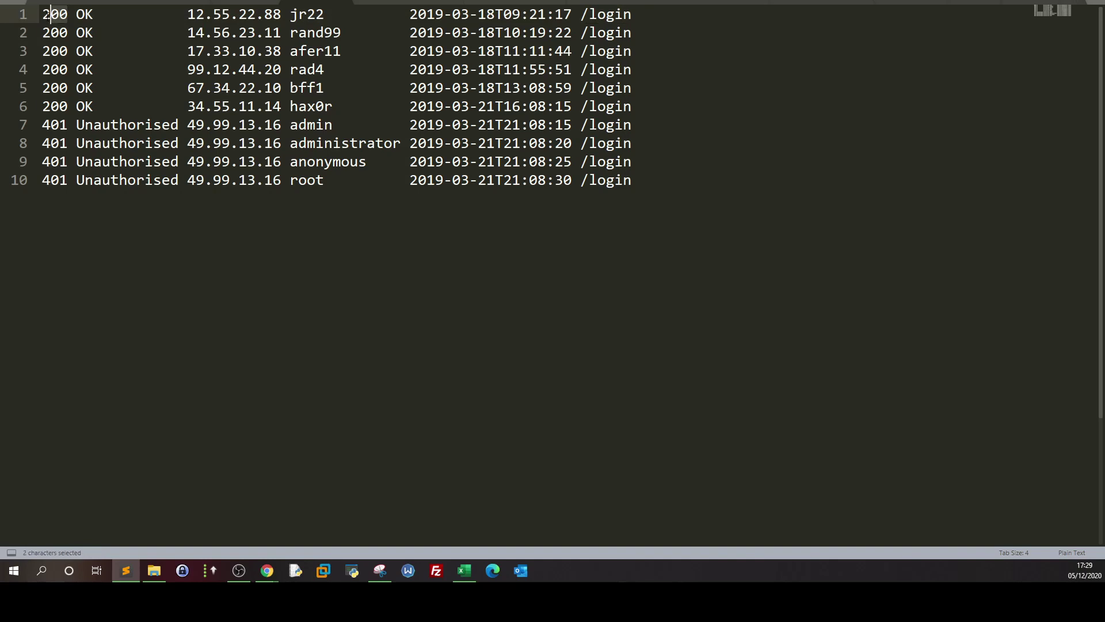
click(90, 14)
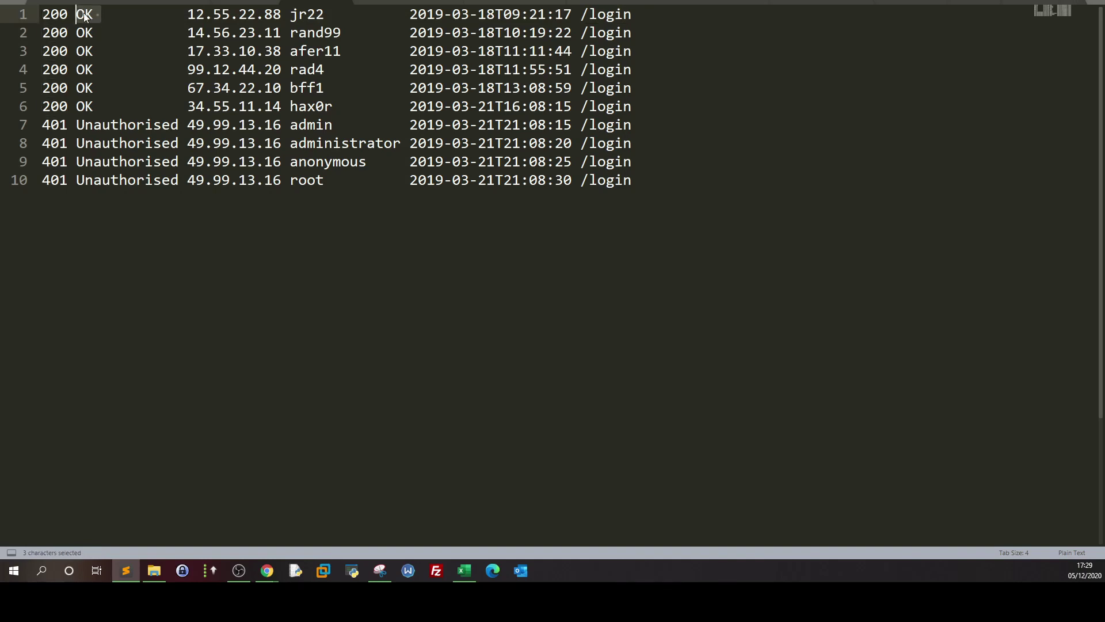
drag(187, 14, 264, 13)
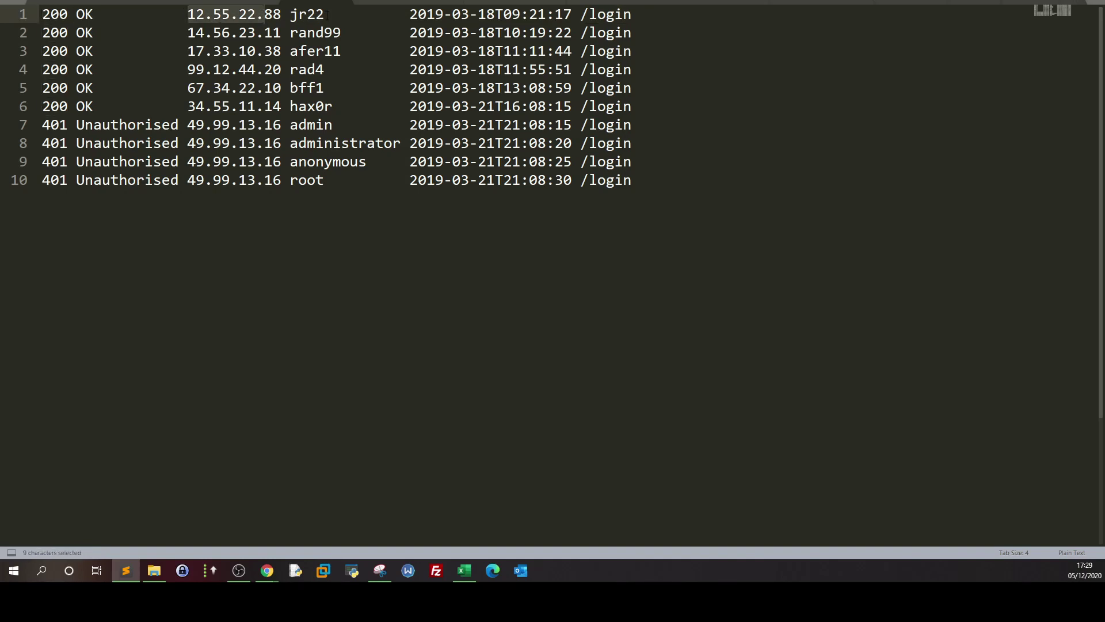
drag(324, 14, 289, 14)
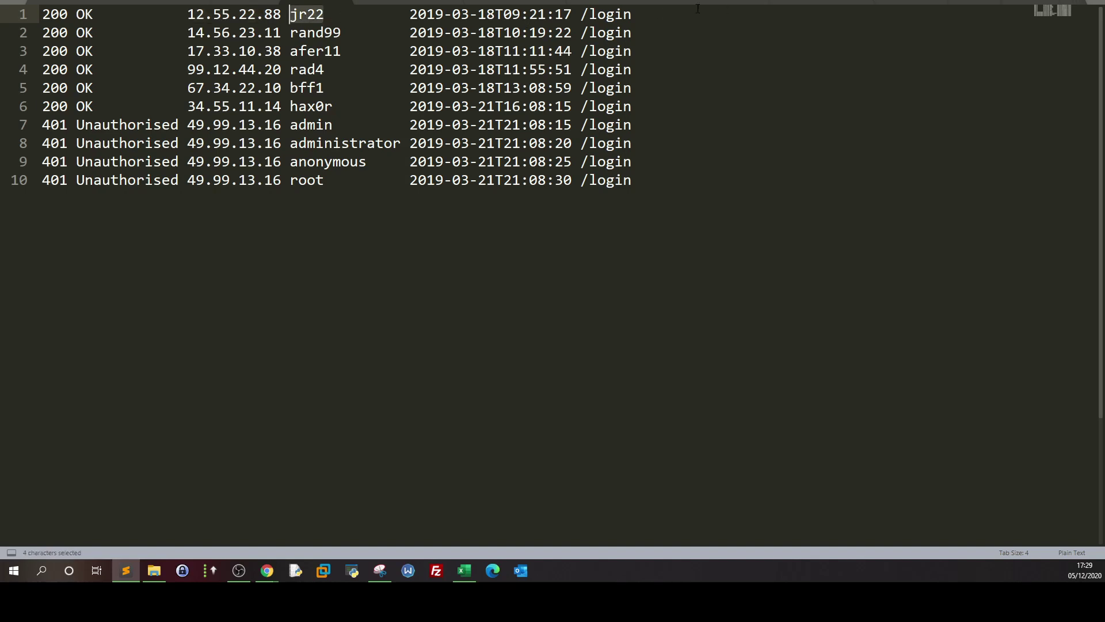
drag(435, 16, 529, 20)
drag(637, 14, 581, 14)
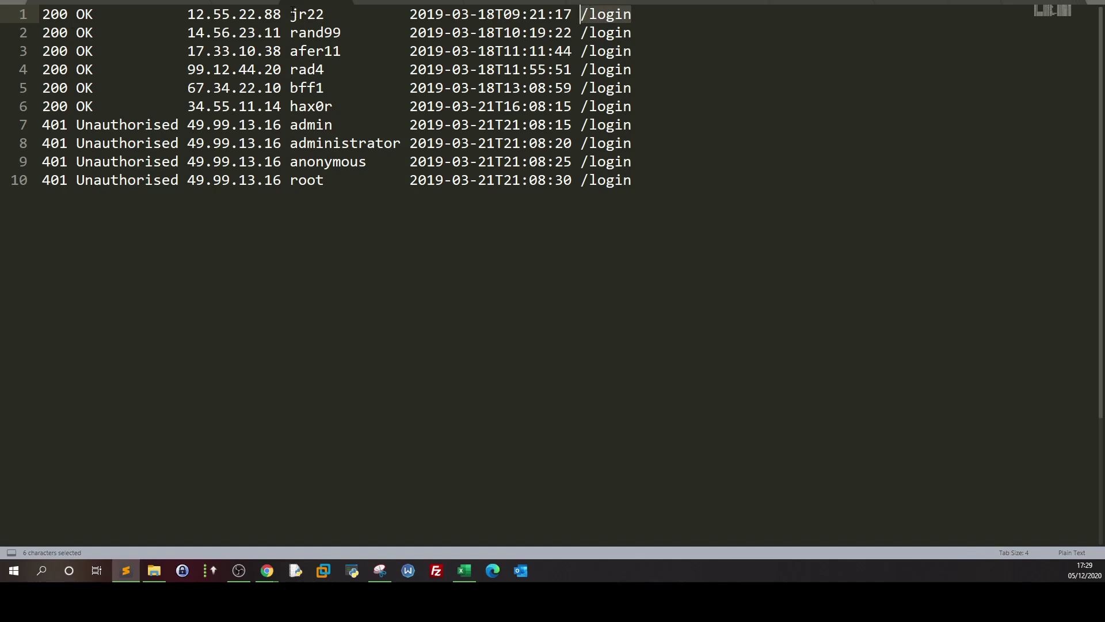
Compare the usernames in the 200 OK entries with the block of 401 Unauthorised login attempts
drag(291, 14, 331, 103)
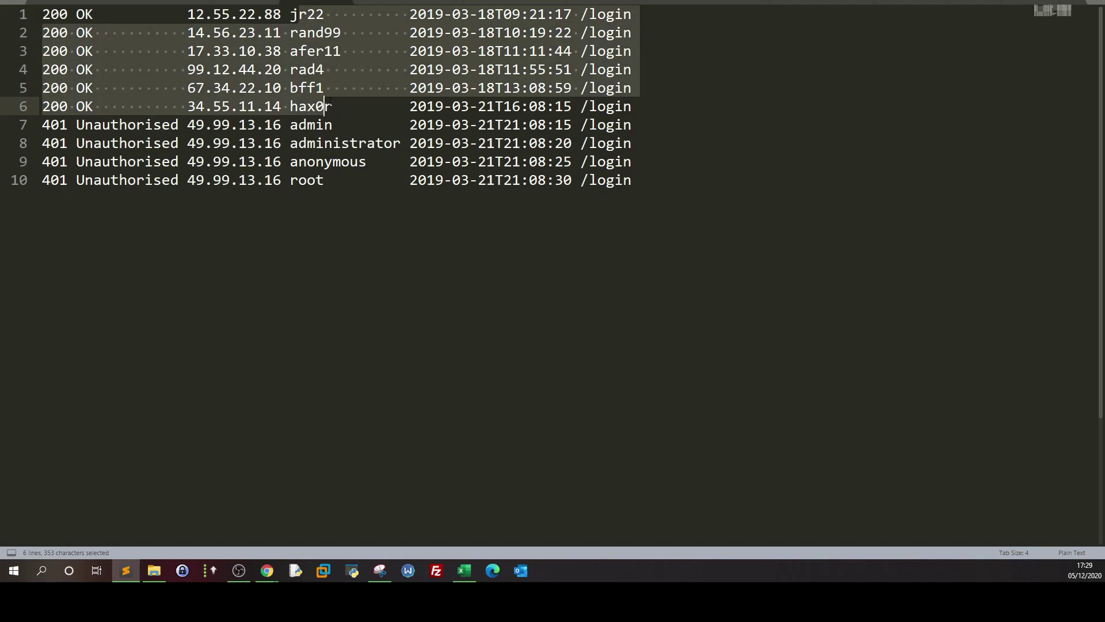
click(331, 102)
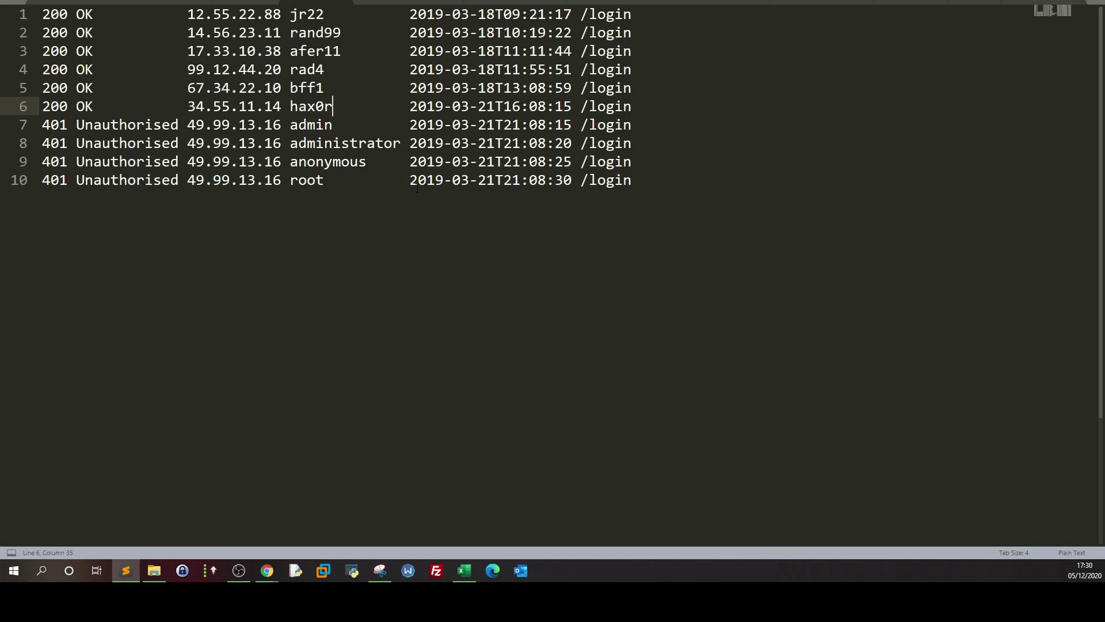
drag(42, 124, 638, 193)
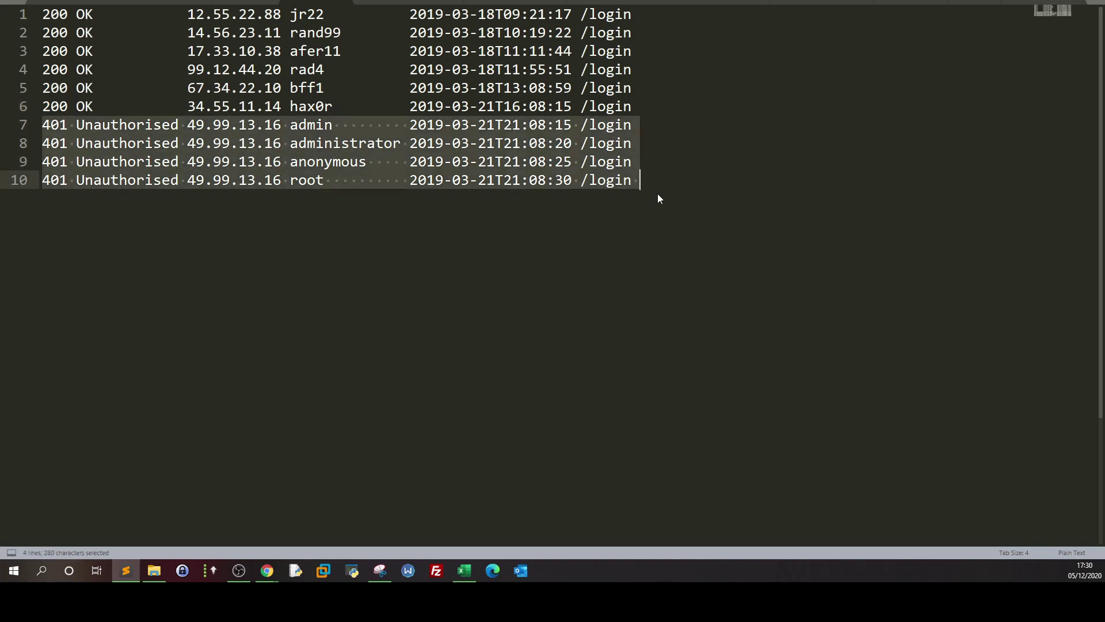
click(418, 144)
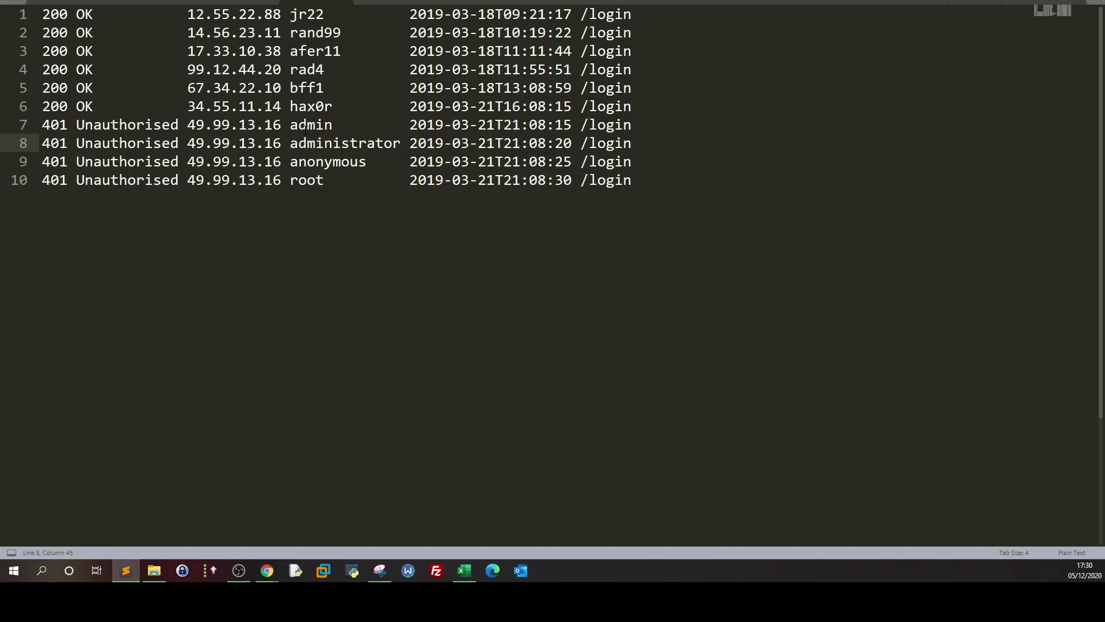
Examine the usernames, 401 Unauthorised statuses and IP address across the failed login entries in log lines 7 to 10
drag(299, 125, 333, 125)
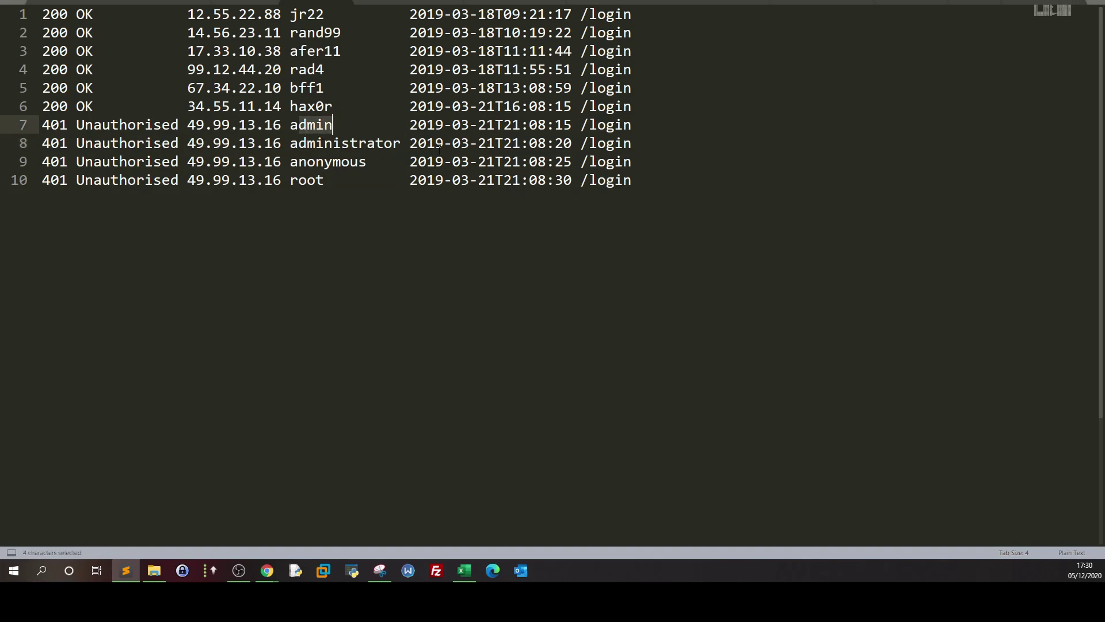
drag(633, 126, 469, 126)
drag(179, 125, 77, 125)
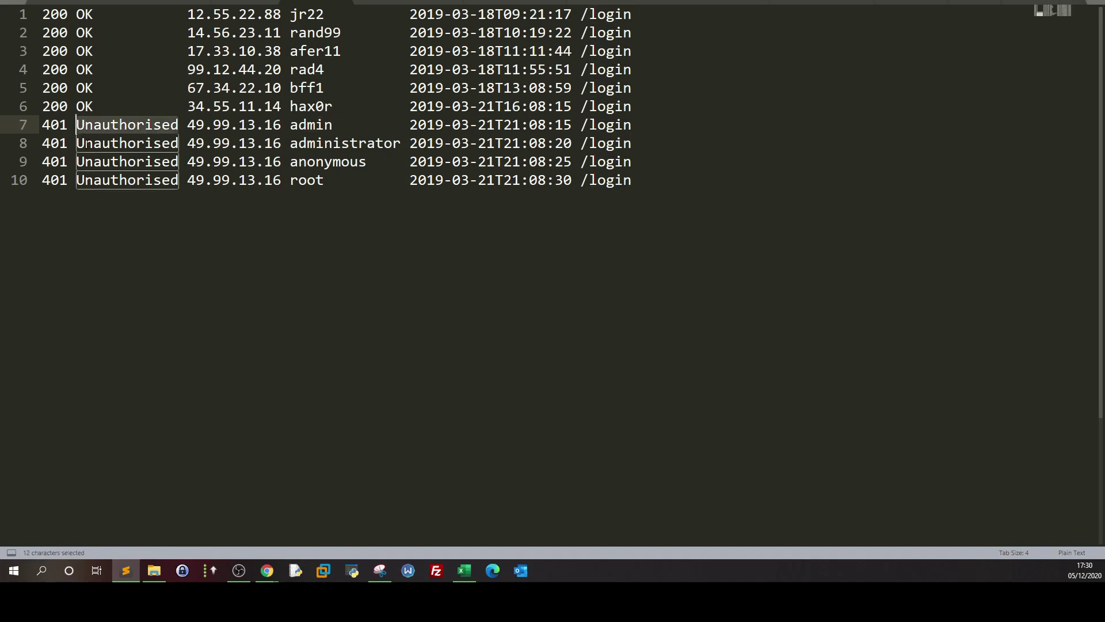
drag(393, 144, 307, 144)
drag(154, 143, 110, 144)
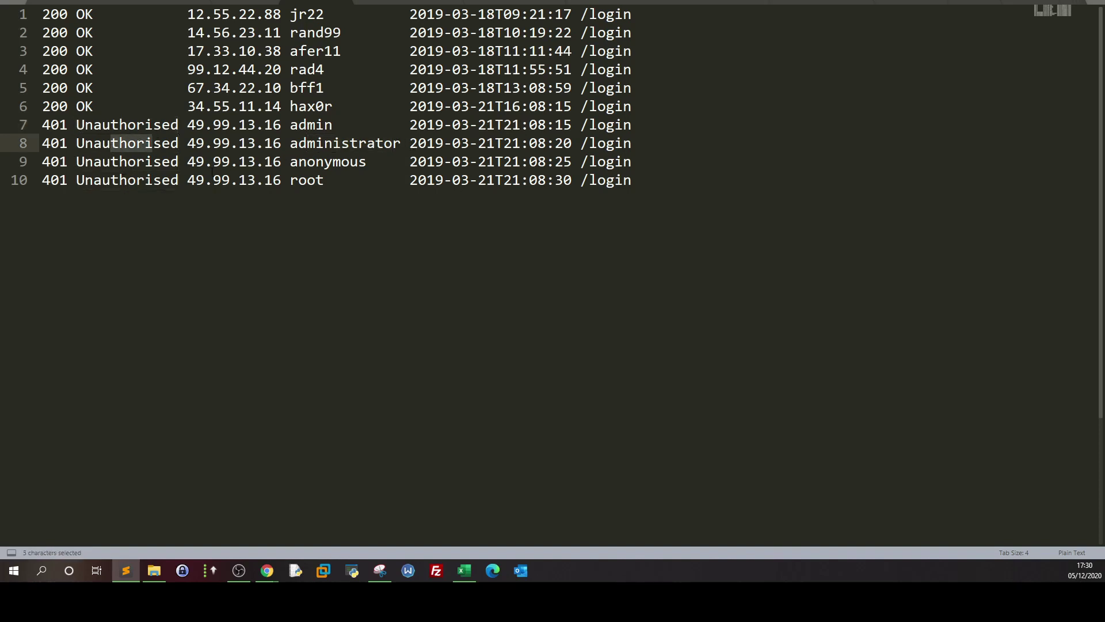
click(290, 144)
drag(272, 161, 257, 179)
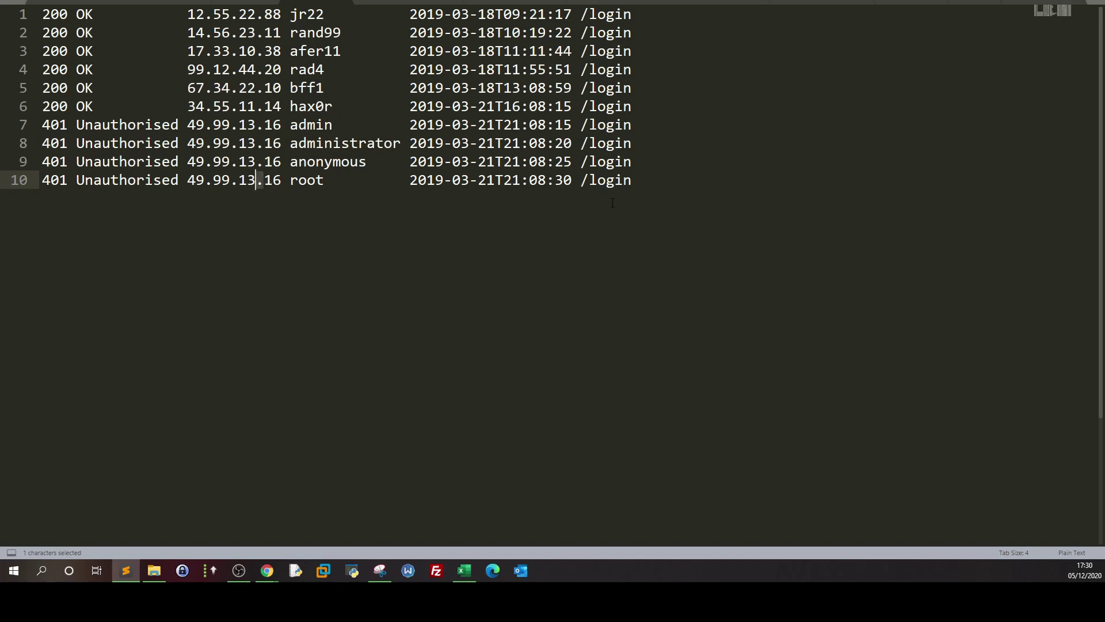
Review the whole block of 401 Unauthorised entries and the /login page location they target
drag(631, 180, 30, 115)
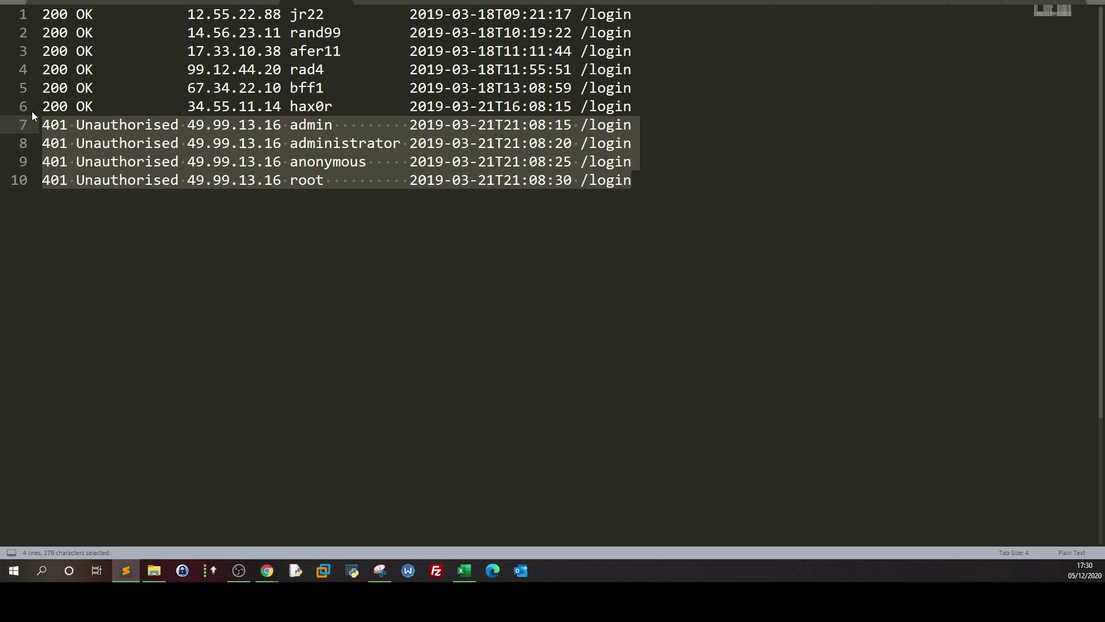
key(Right)
key(shift+Left)
key(shift+Left)
key(shift+Left)
key(shift+Left)
key(shift+Left)
key(shift+Left)
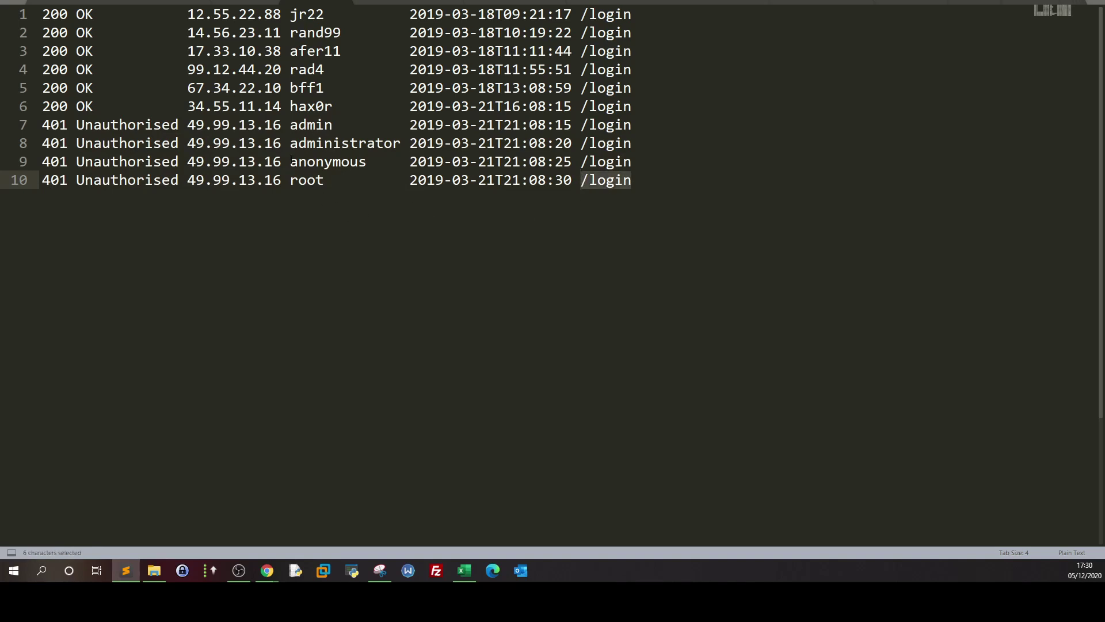
Copy the IP address 49.99.13.16 from the log and submit it as the answer for the attacker's IP address
drag(187, 124, 282, 124)
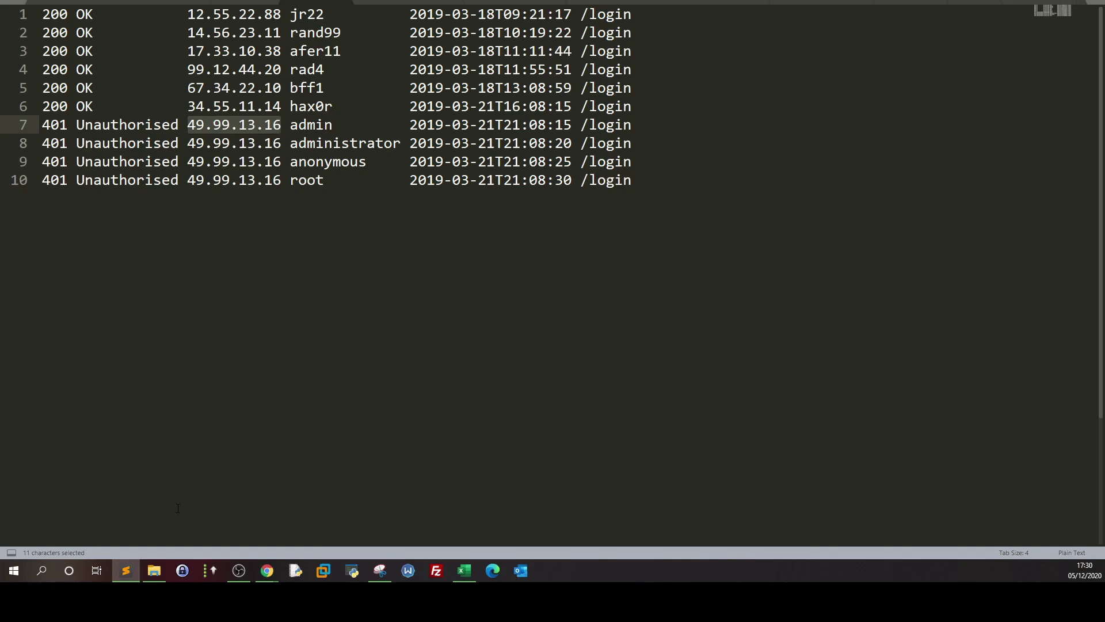
key(alt+Tab)
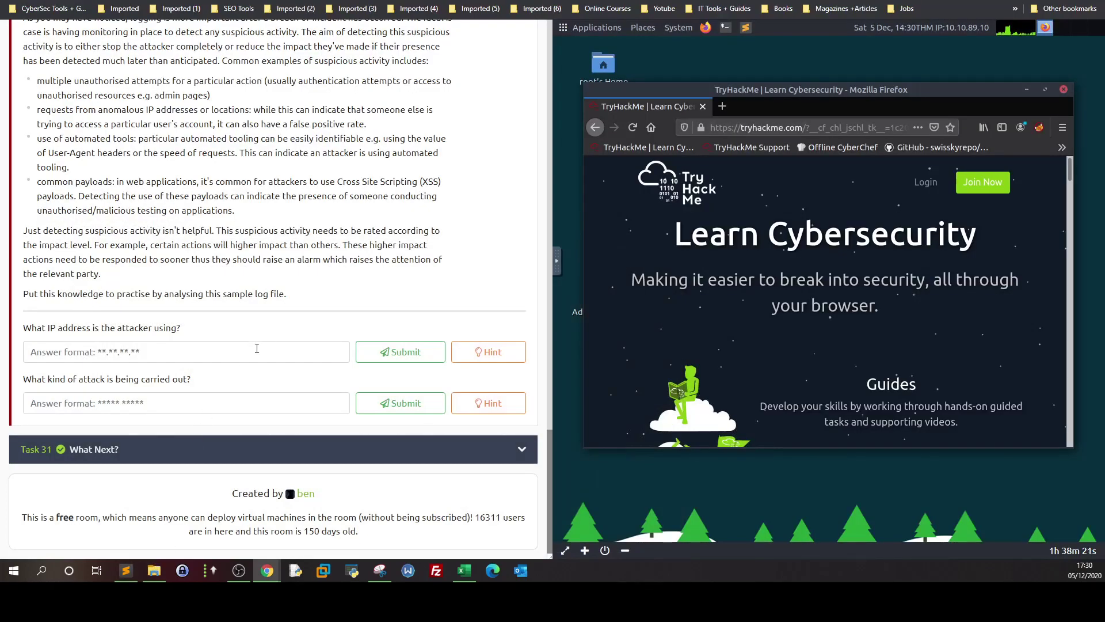
click(109, 356)
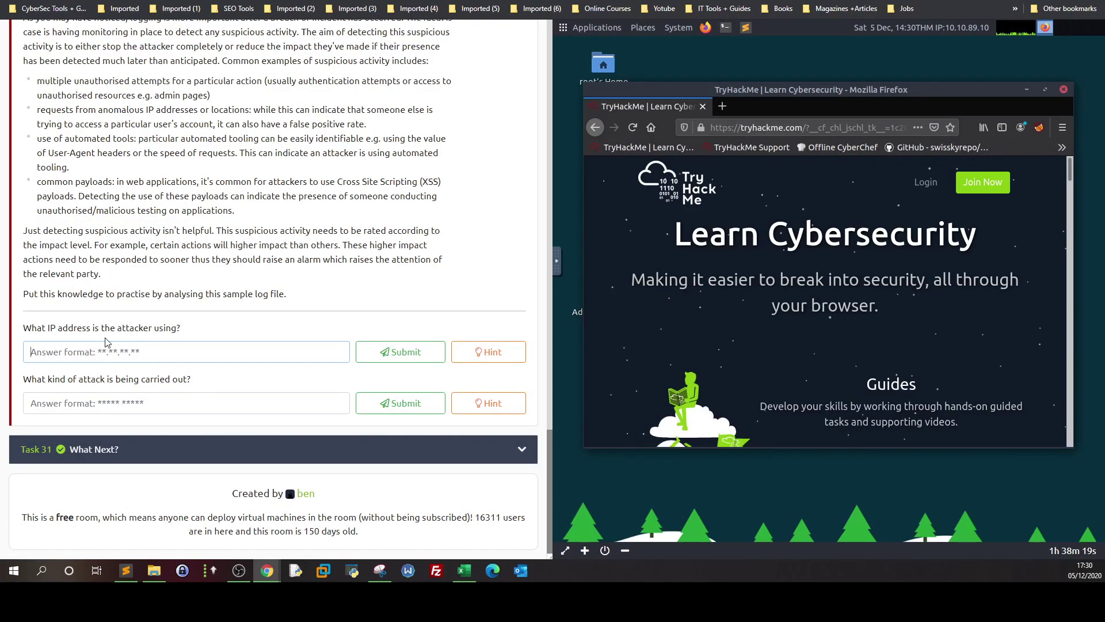
click(126, 569)
right_click(226, 123)
click(244, 162)
click(128, 571)
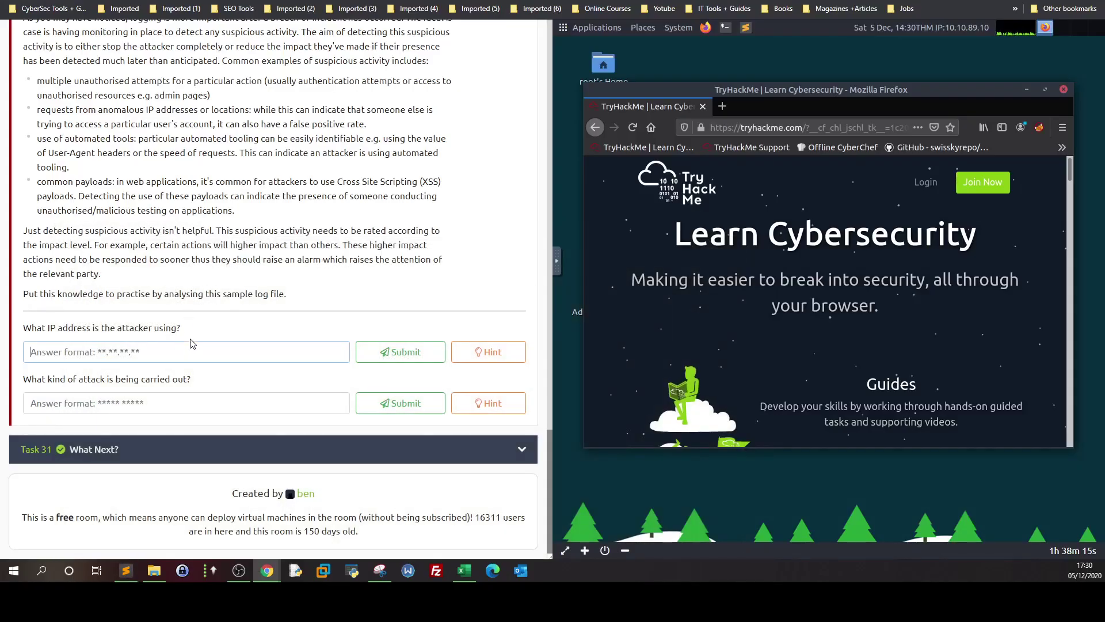
key(ctrl+v)
click(400, 352)
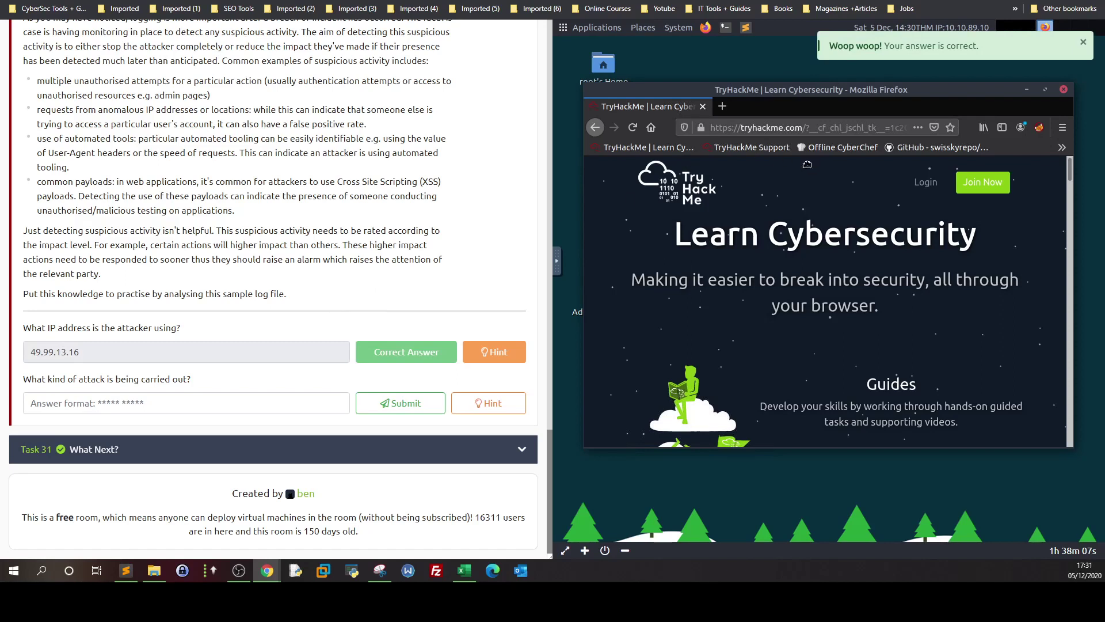
Shut down the AttackBox machine and return to the second question of Task 30
mouse_move(1061, 323)
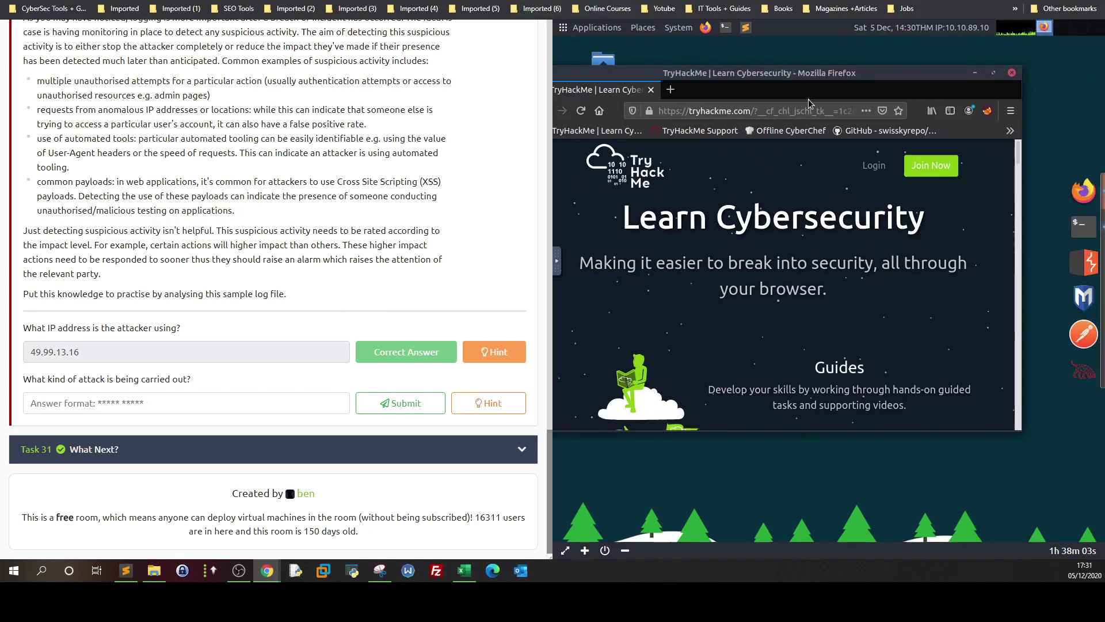
click(604, 550)
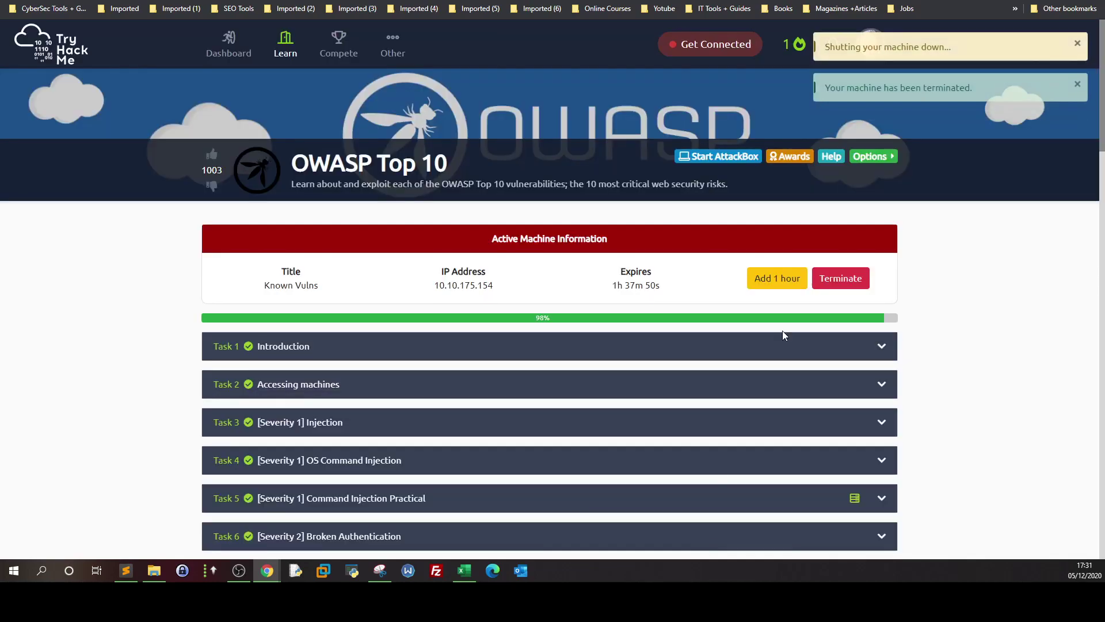
scroll(587, 232, down, 20)
scroll(587, 233, down, 2)
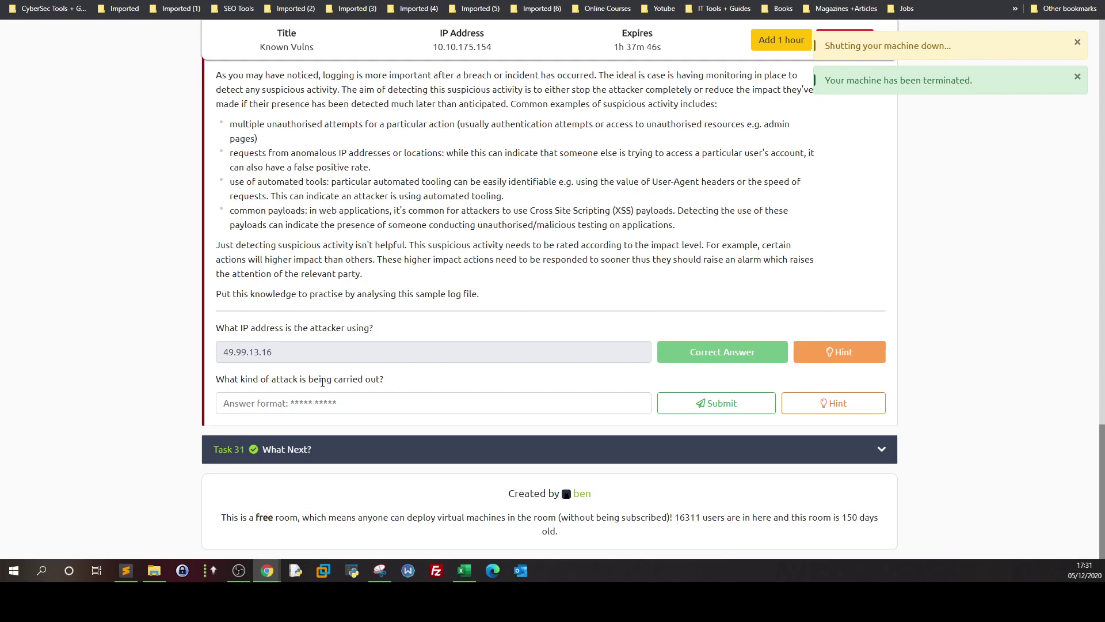
Recheck the unauthorised login entries in the log and submit "Brute Force" as the kind of attack being carried out
click(126, 571)
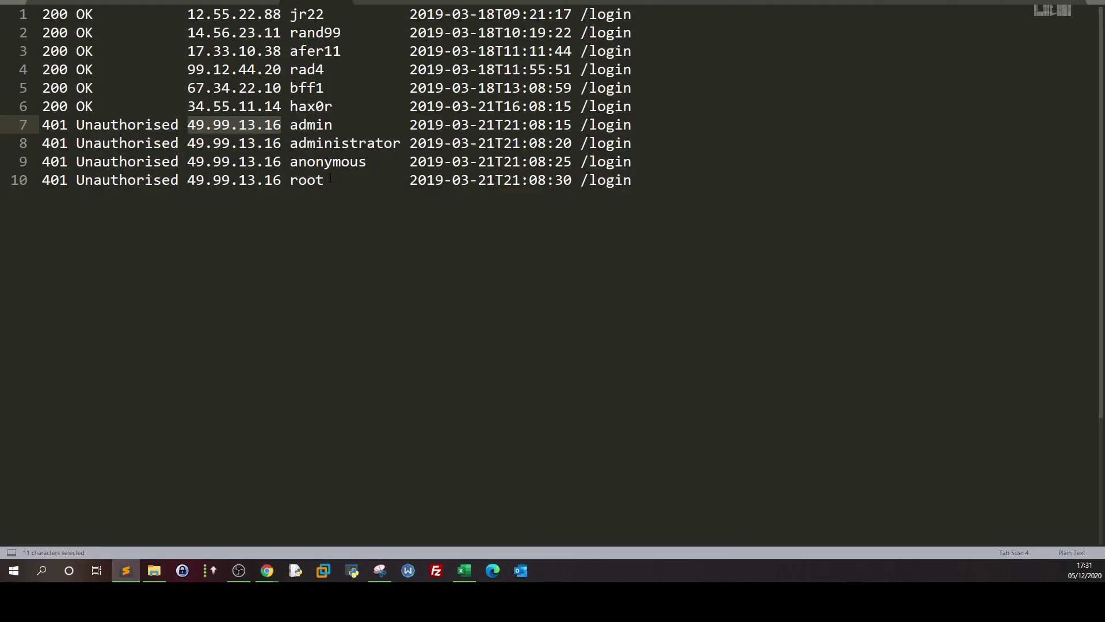
click(316, 142)
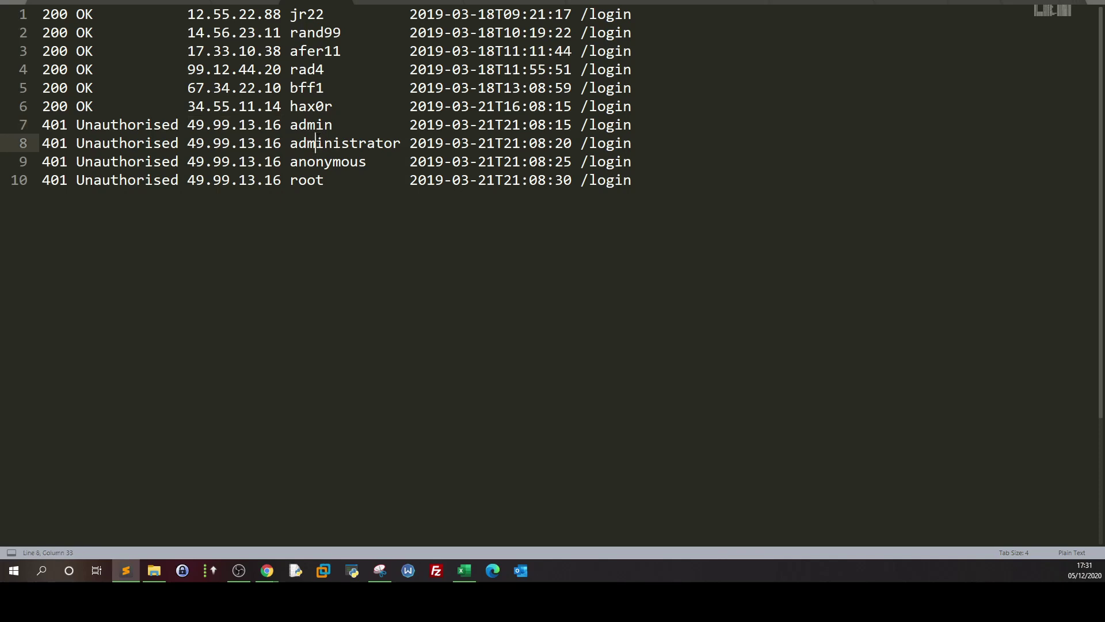
drag(632, 142, 614, 143)
key(alt+Tab)
click(281, 402)
text(Brute Force)
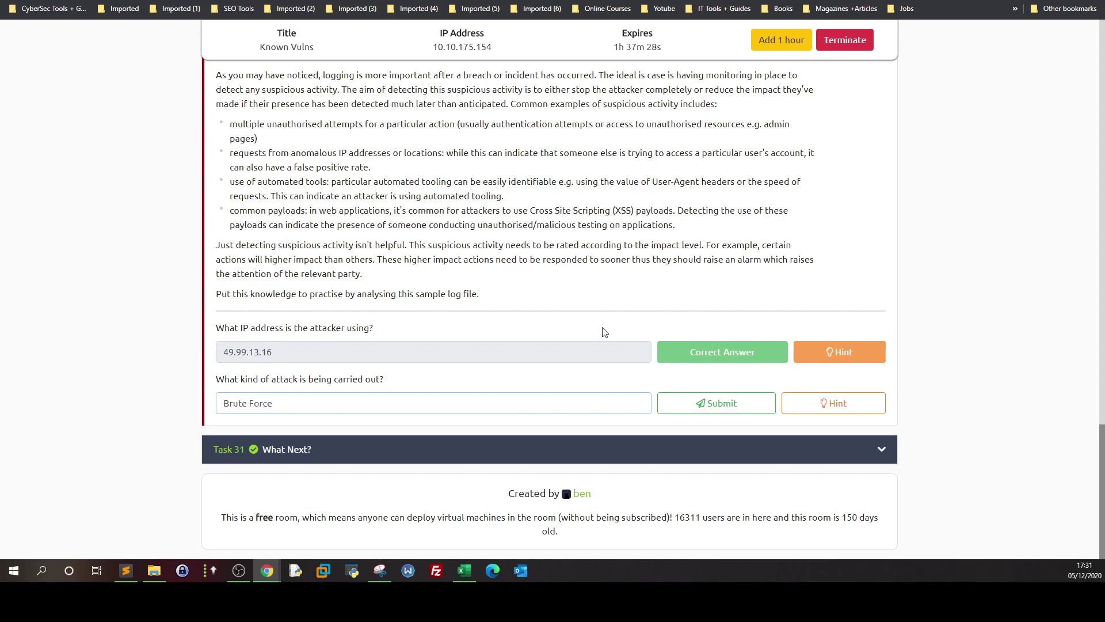
key(Tab)
key(Return)
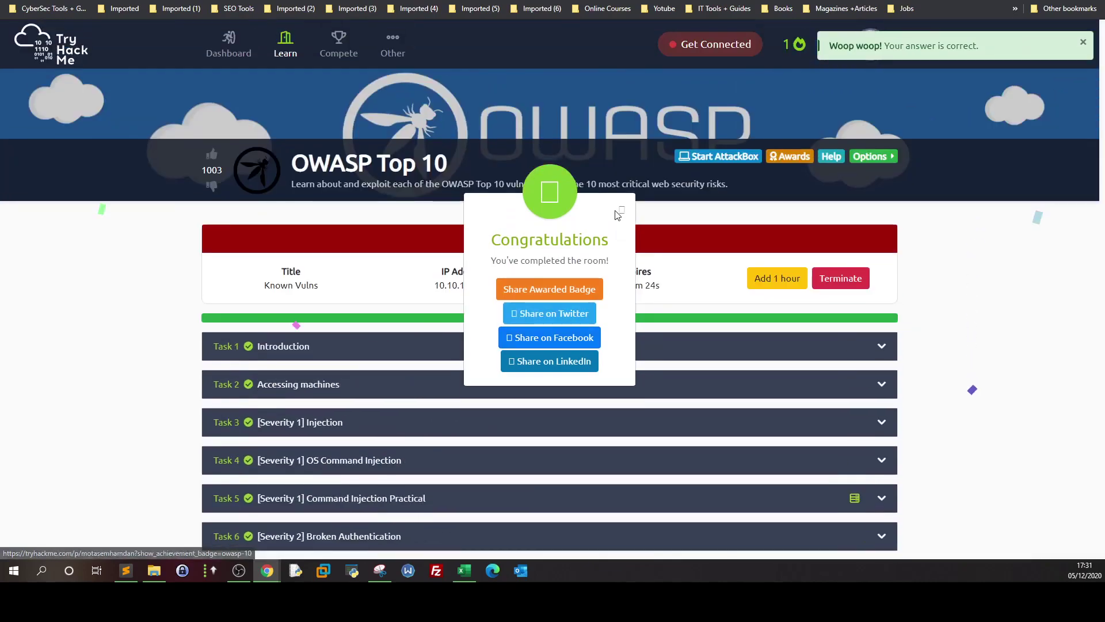
Dismiss the room completion message and collapse Task 30 Insufficient Logging and Monitoring
click(622, 211)
scroll(403, 345, down, 20)
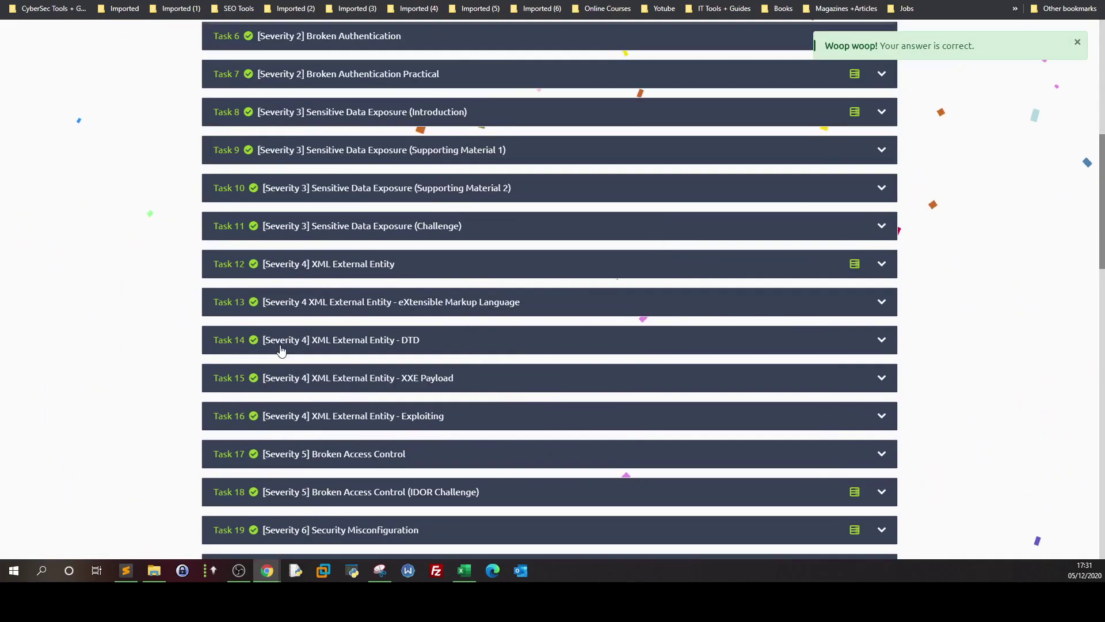
scroll(279, 344, up, 8)
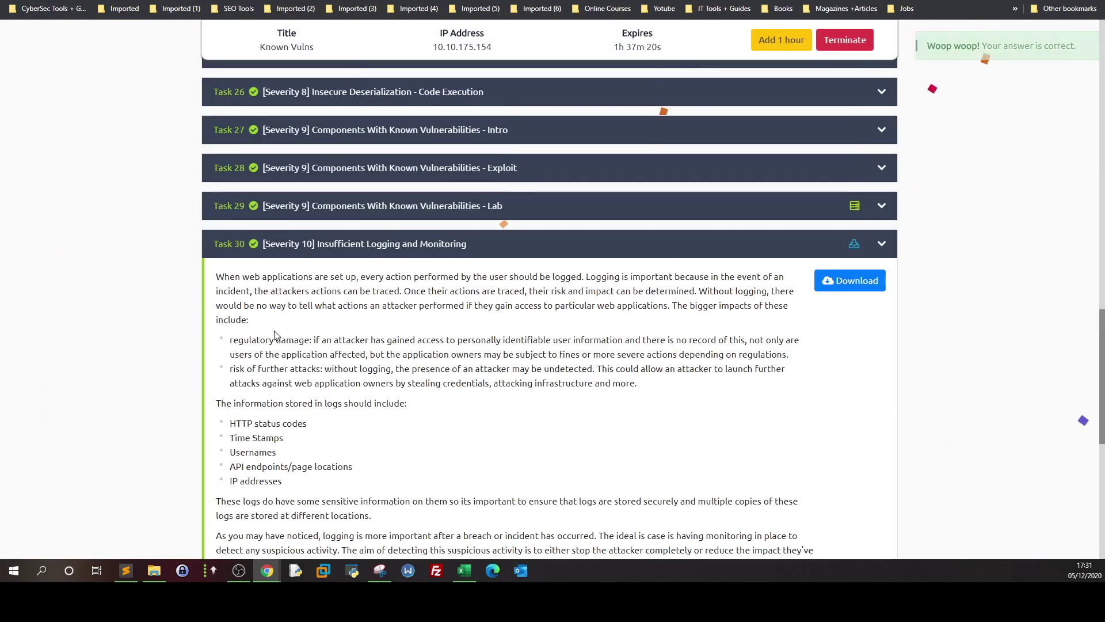
click(282, 251)
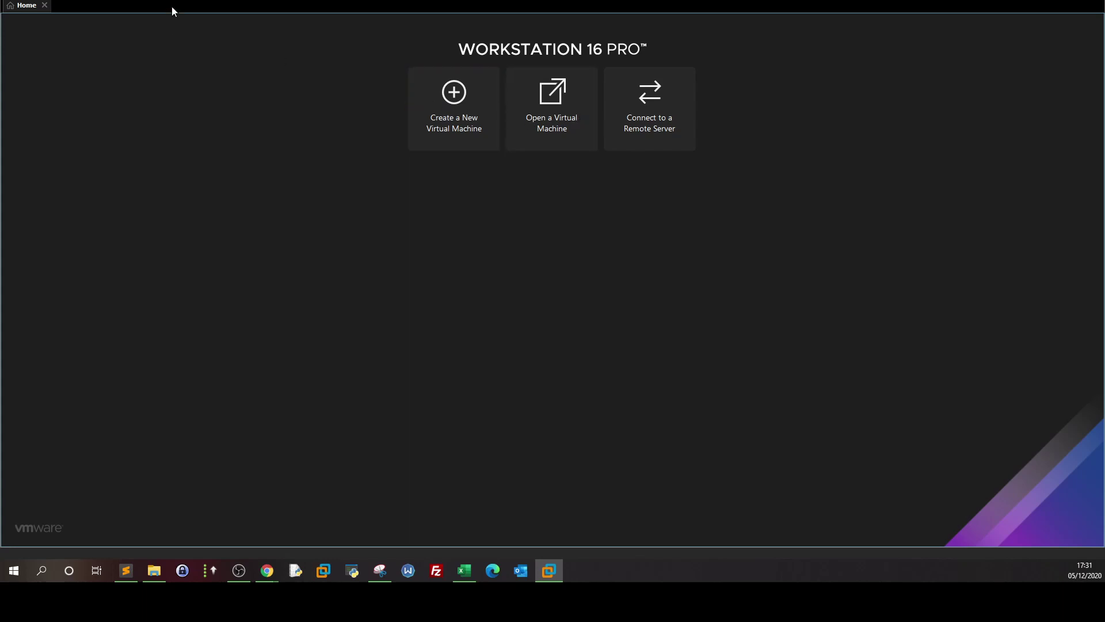
Show the virtual machine library in VMware Workstation and resume the suspended Kali Linux machine
key(F9)
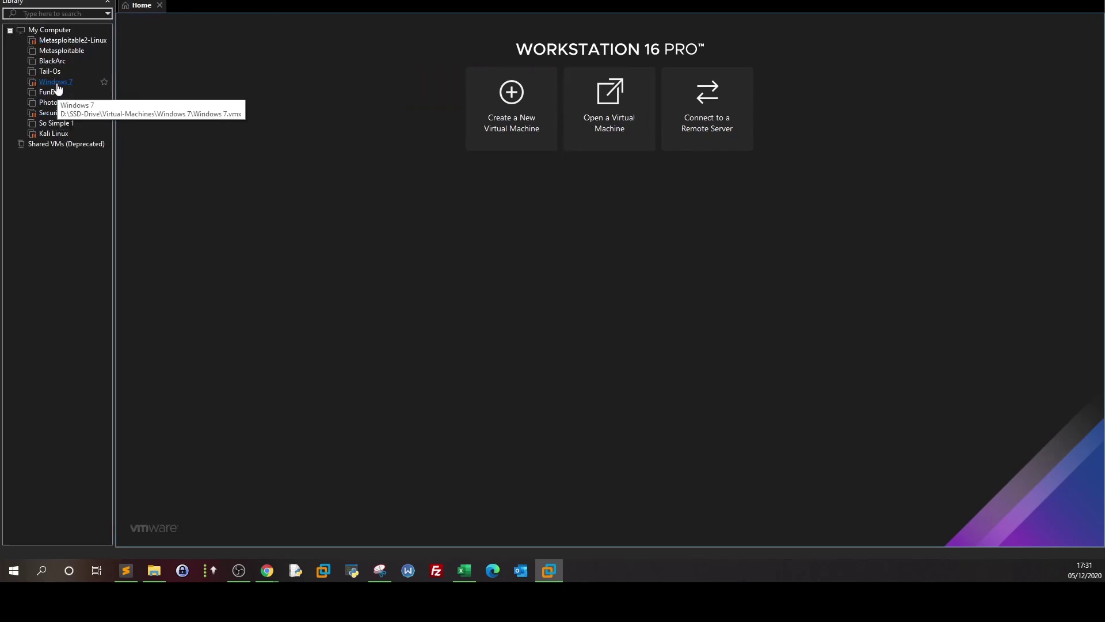
click(53, 133)
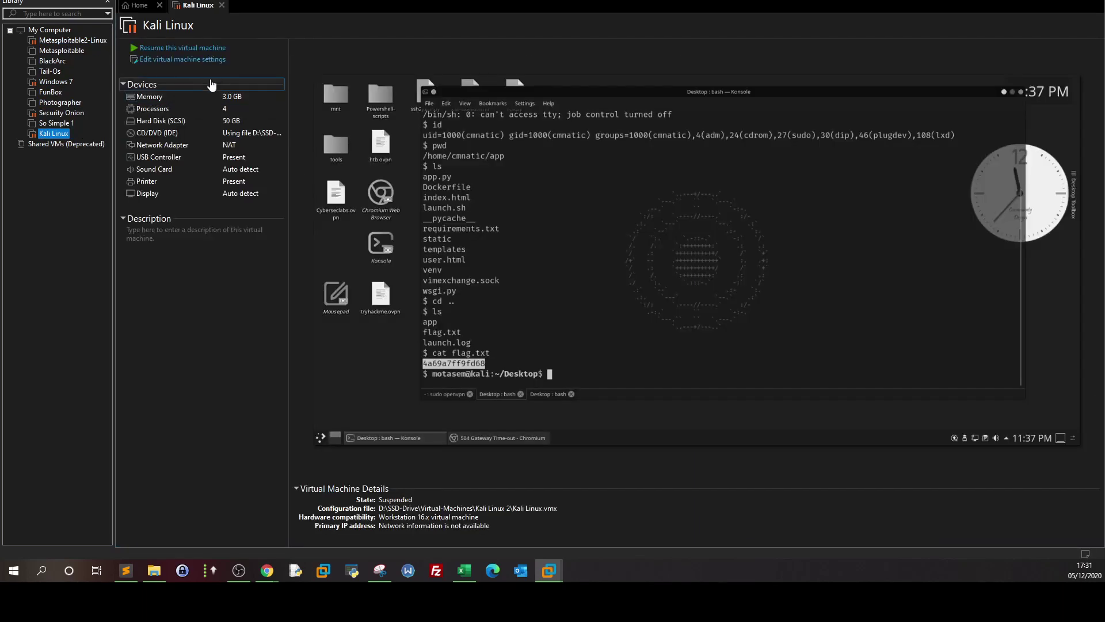
click(202, 49)
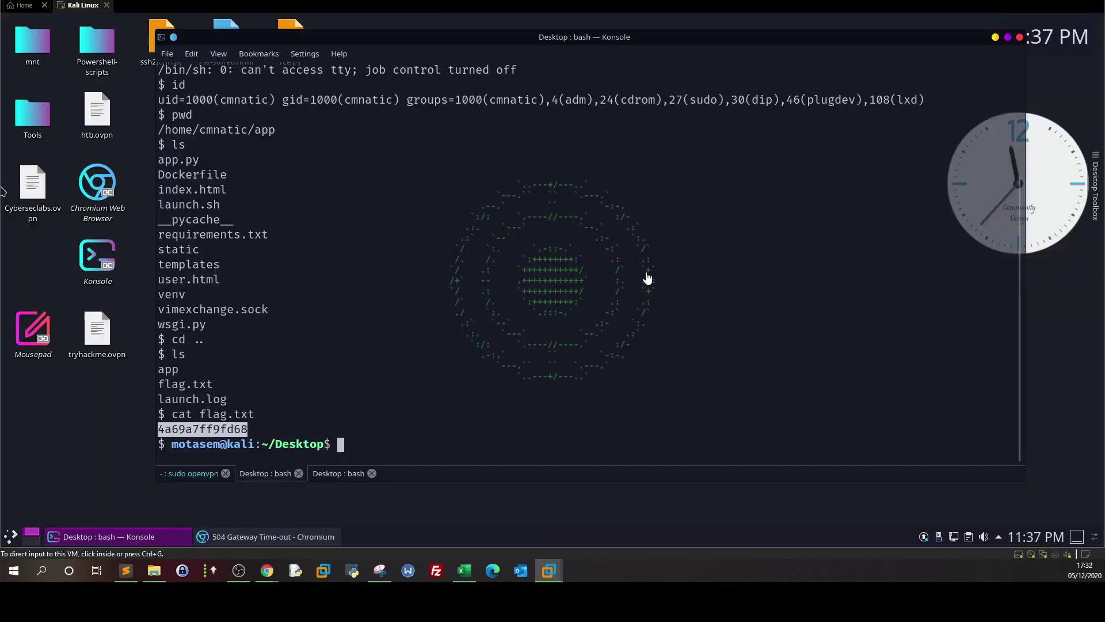
click(574, 320)
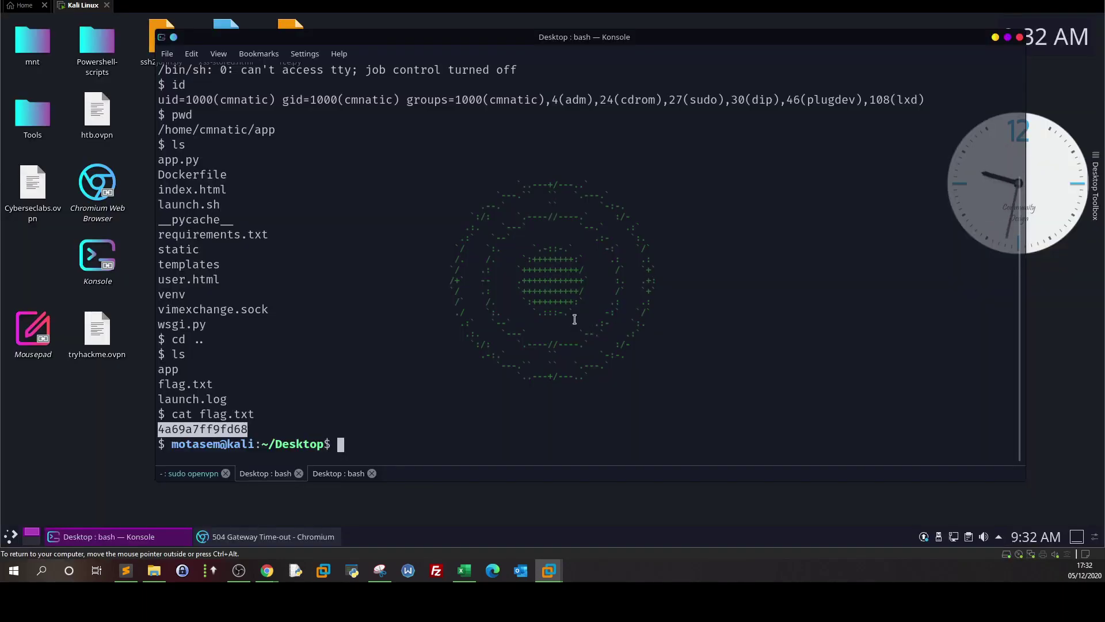
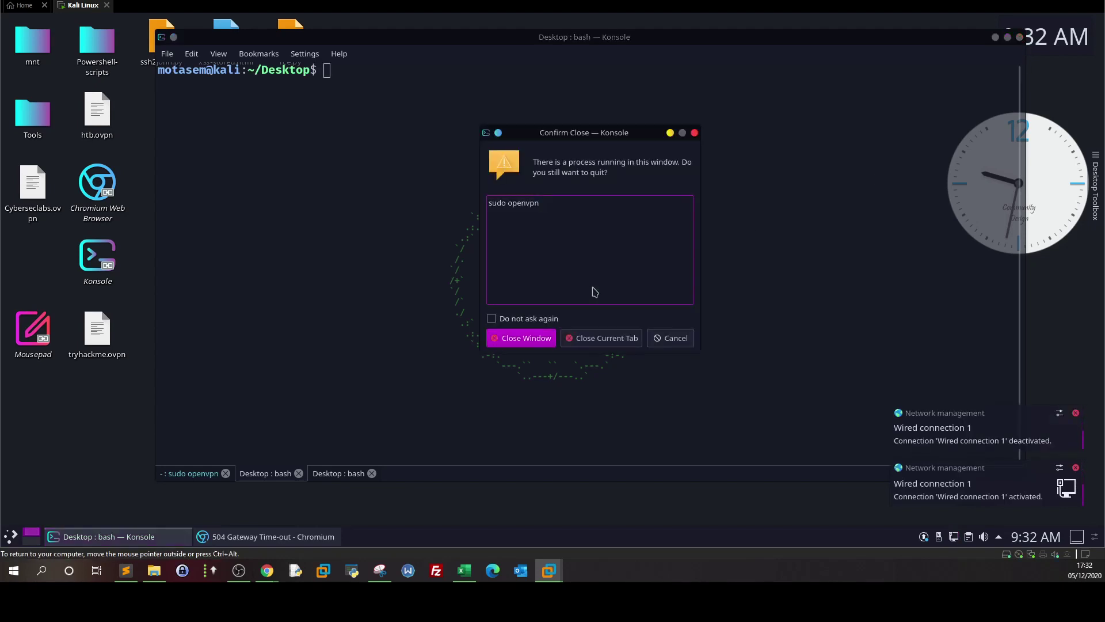
Close the old Konsole window despite its running openvpn process and open a fresh Konsole with enlarged text
click(544, 346)
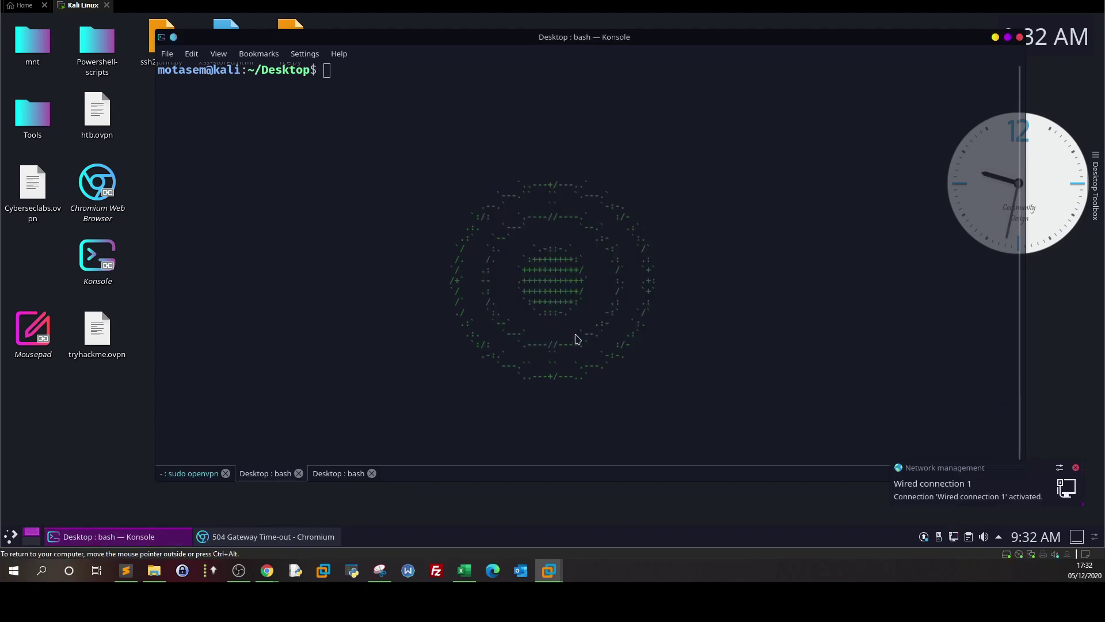
click(122, 258)
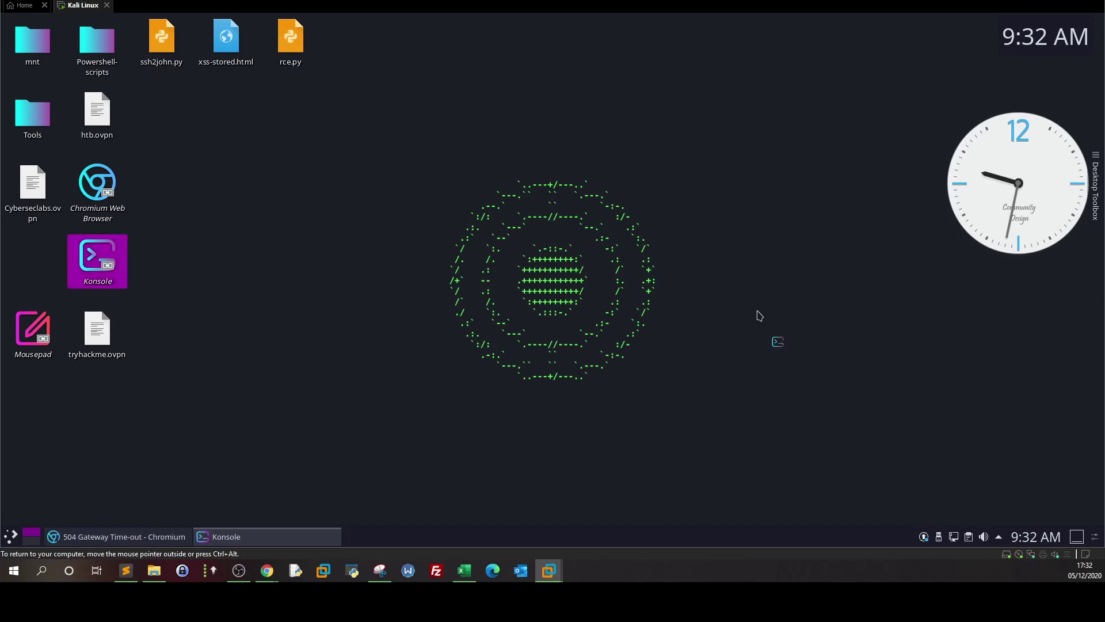
key(ctrl+plus)
key(ctrl+plus)
key(ctrl+plus)
key(ctrl+plus)
text(sudo open)
key(BackSpace)
key(BackSpace)
key(BackSpace)
key(BackSpace)
key(BackSpace)
key(BackSpace)
key(BackSpace)
key(BackSpace)
key(BackSpace)
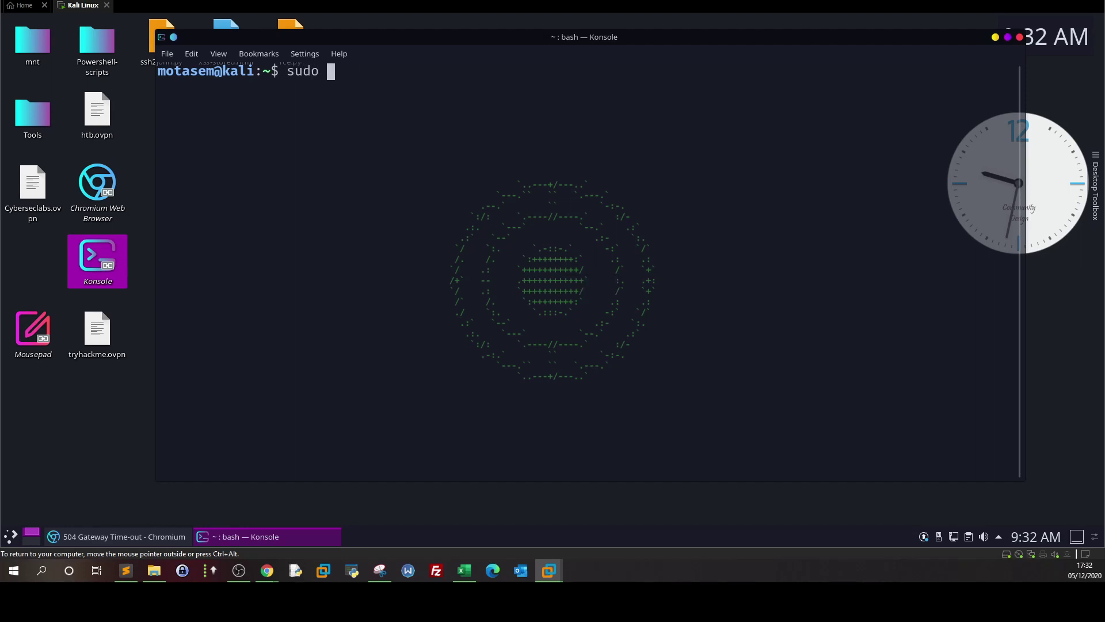
Change to the Desktop directory and clear the terminal
text(cd Desktop)
key(Return)
text(clear)
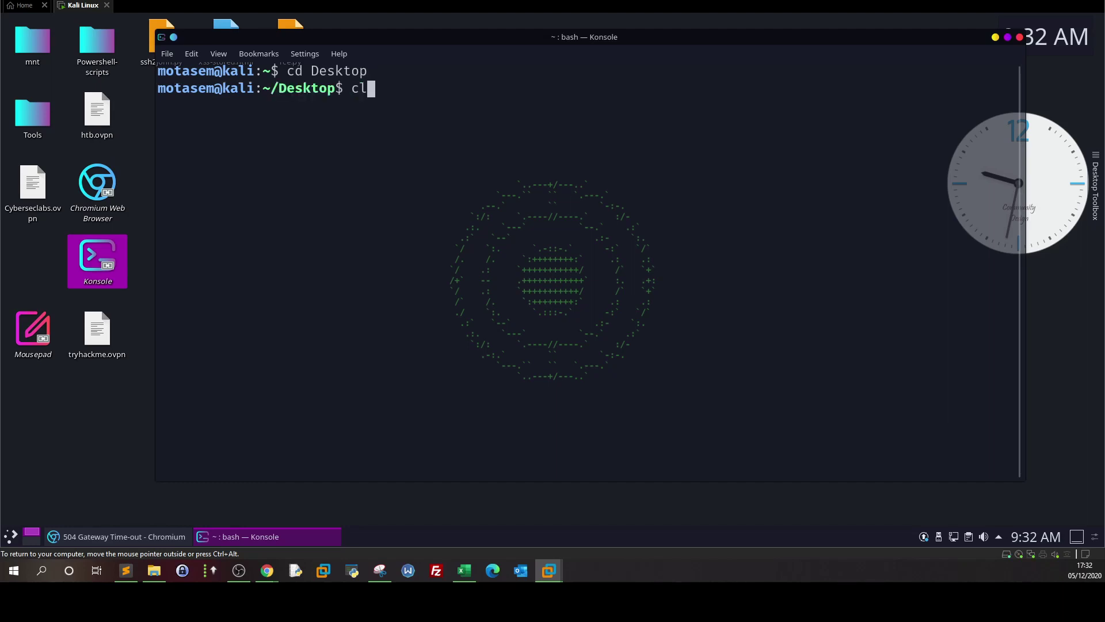
key(Return)
Start the VPN connection with "sudo openvpn tryhackme.ovpn" and enter the sudo password
text(sudo openvpn tru)
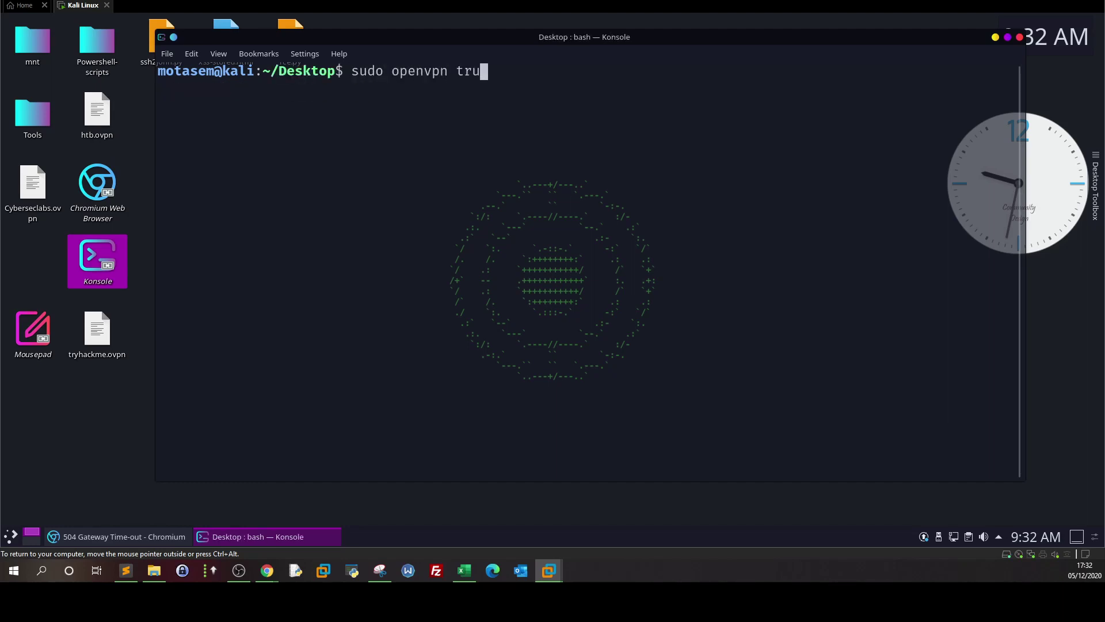
key(BackSpace)
text(yhackme.ovpn)
key(Return)
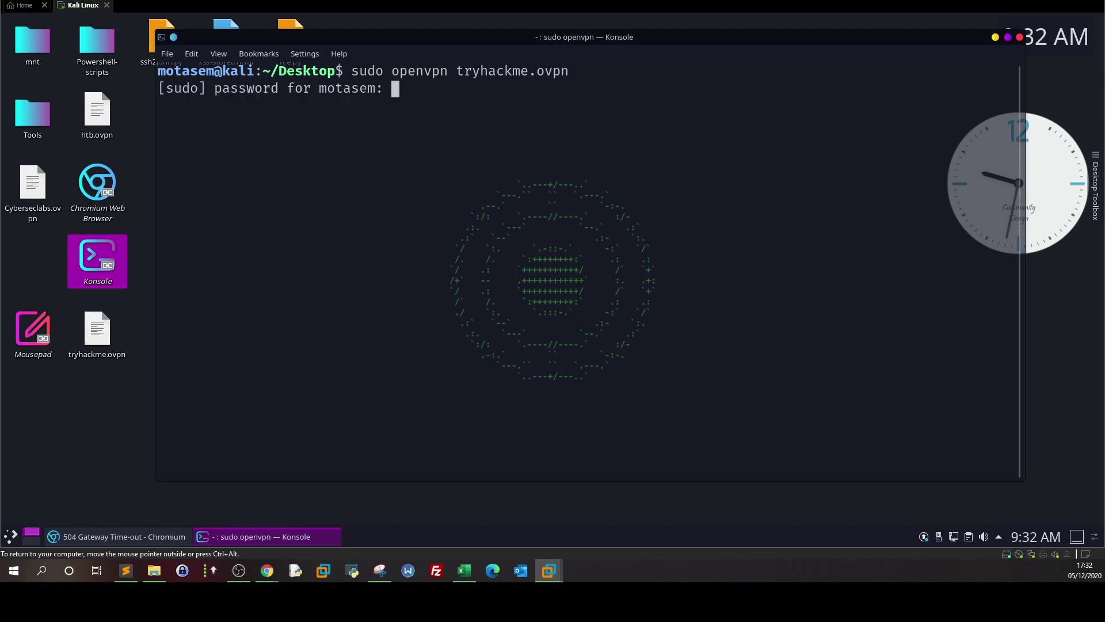
key(Return)
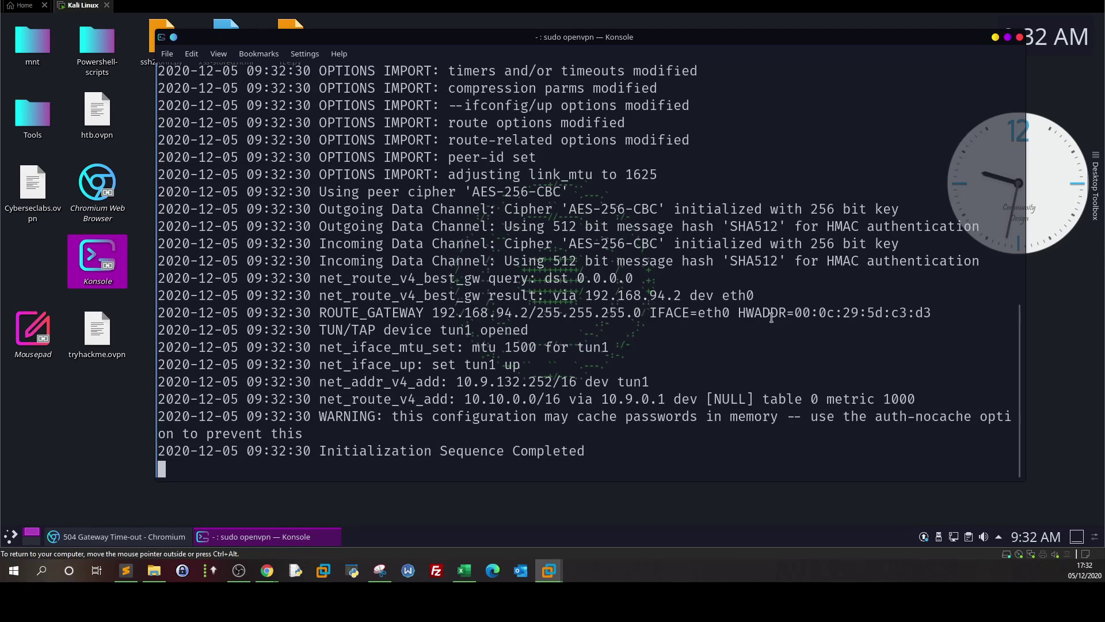
Open a new Konsole tab with the Kali-Dark profile and enlarge its text
click(167, 53)
mouse_move(200, 85)
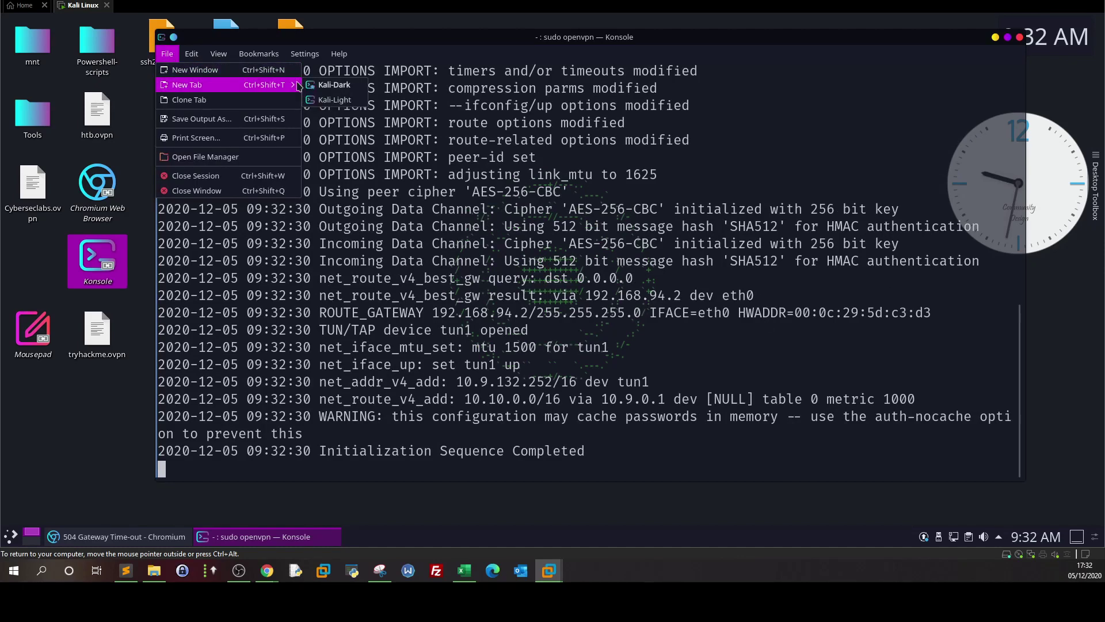
click(336, 87)
key(ctrl+plus)
key(ctrl+plus)
key(ctrl+plus)
key(ctrl+plus)
key(ctrl+plus)
key(ctrl+plus)
key(ctrl+minus)
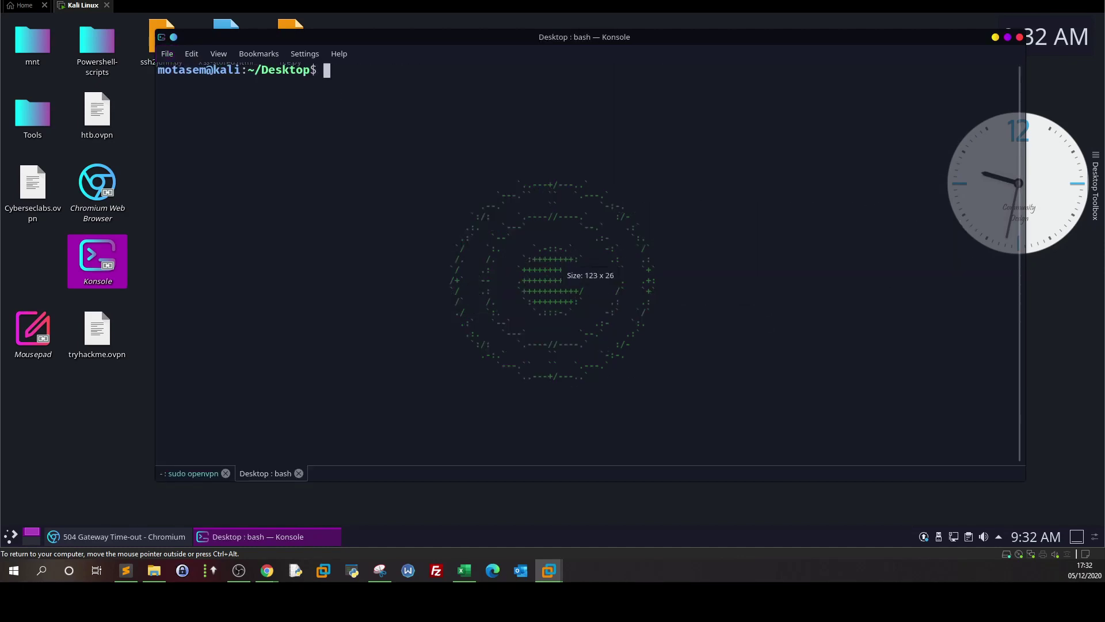
Minimize Konsole and switch to the OWASP Top 10 room in Chrome to view the active machine's IP address
click(995, 38)
mouse_move(268, 572)
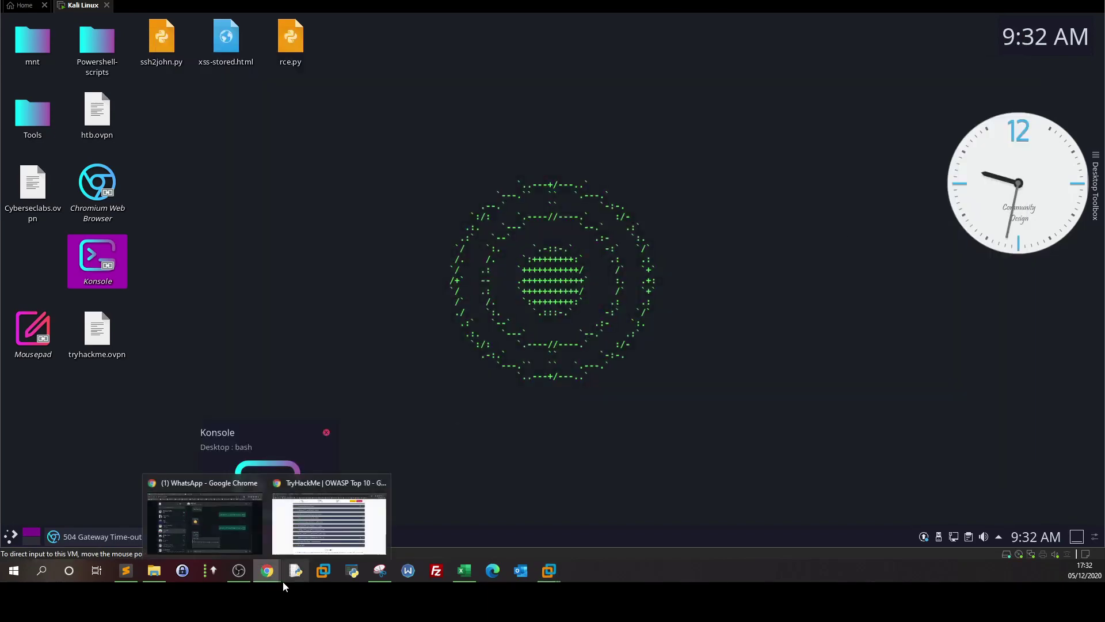
click(319, 520)
scroll(417, 193, up, 15)
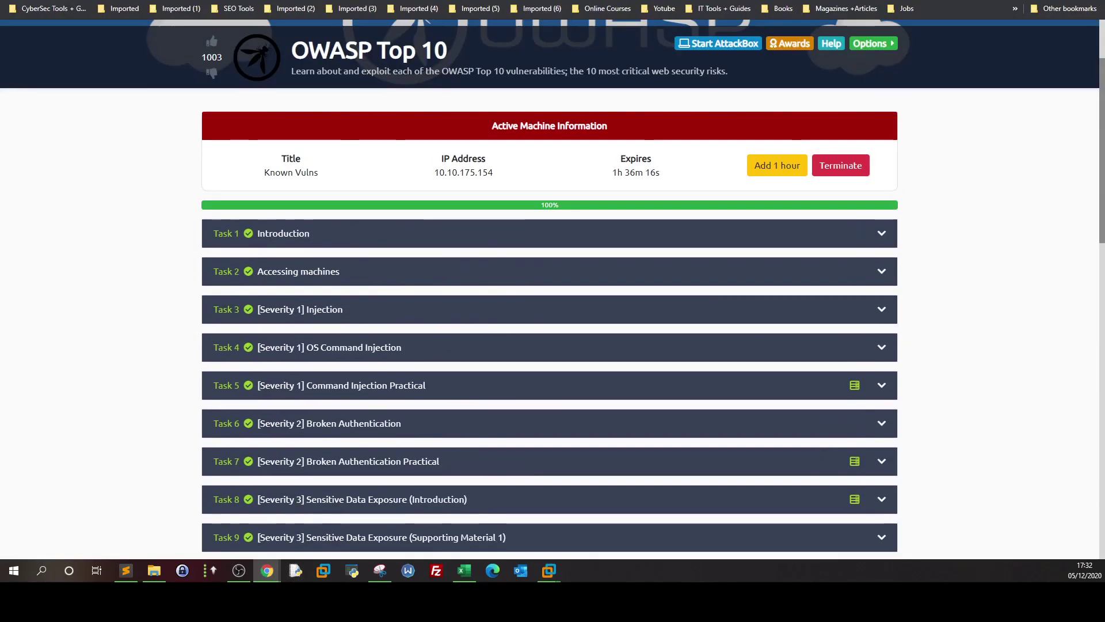
Return to the Kali Linux VM, launch Chromium, load 10.10.175.154 and maximize the browser window
mouse_move(548, 571)
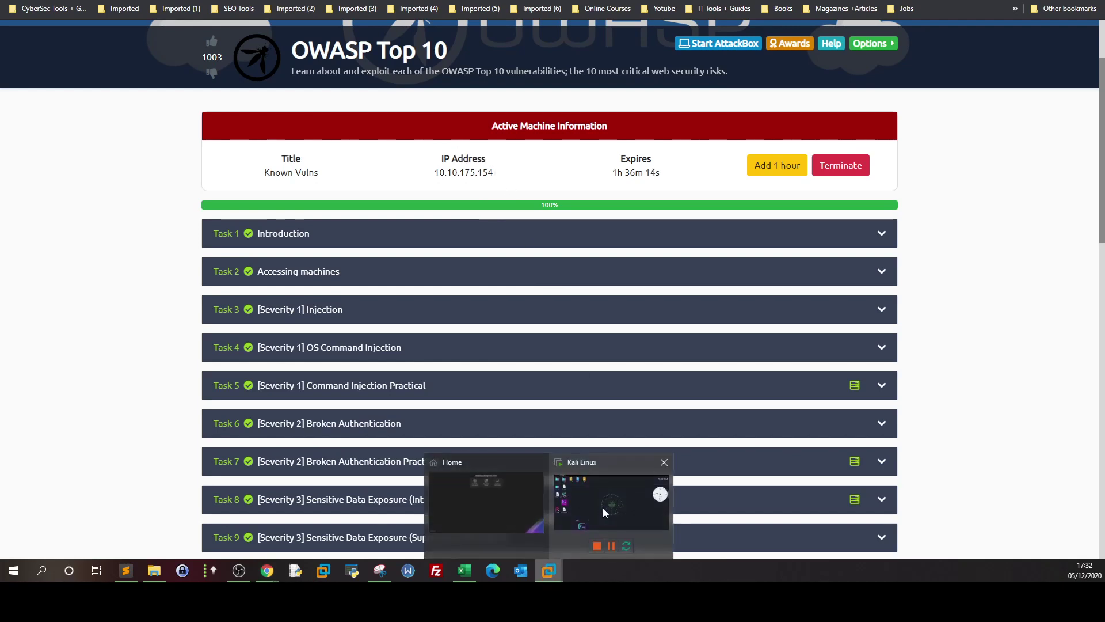
click(607, 494)
double_click(97, 183)
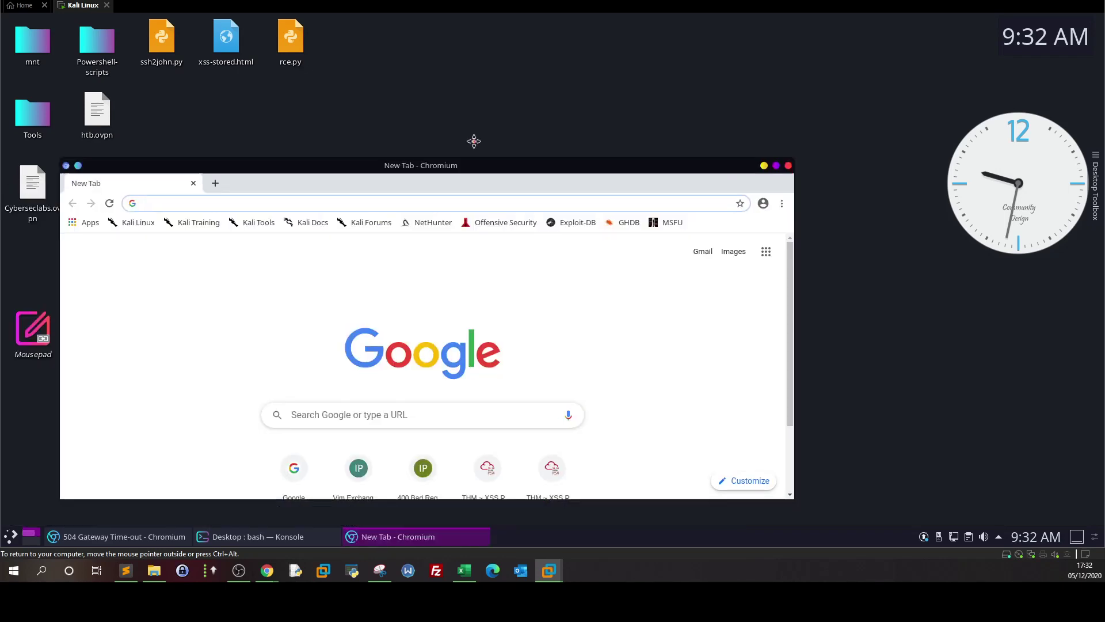
text(10.10.175.154)
key(Return)
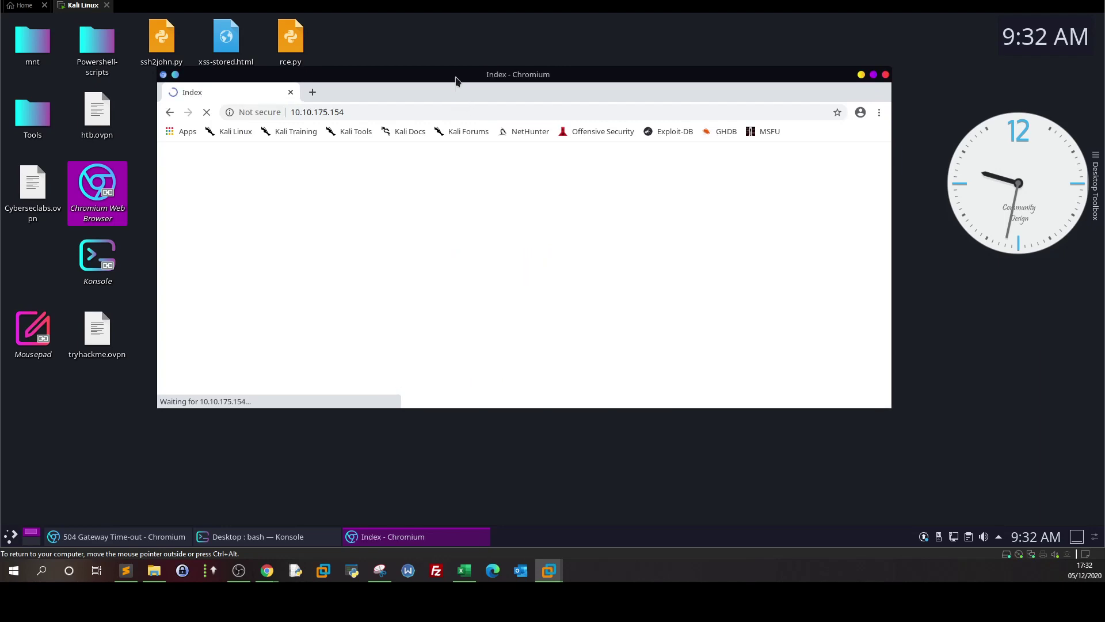
double_click(455, 77)
click(454, 74)
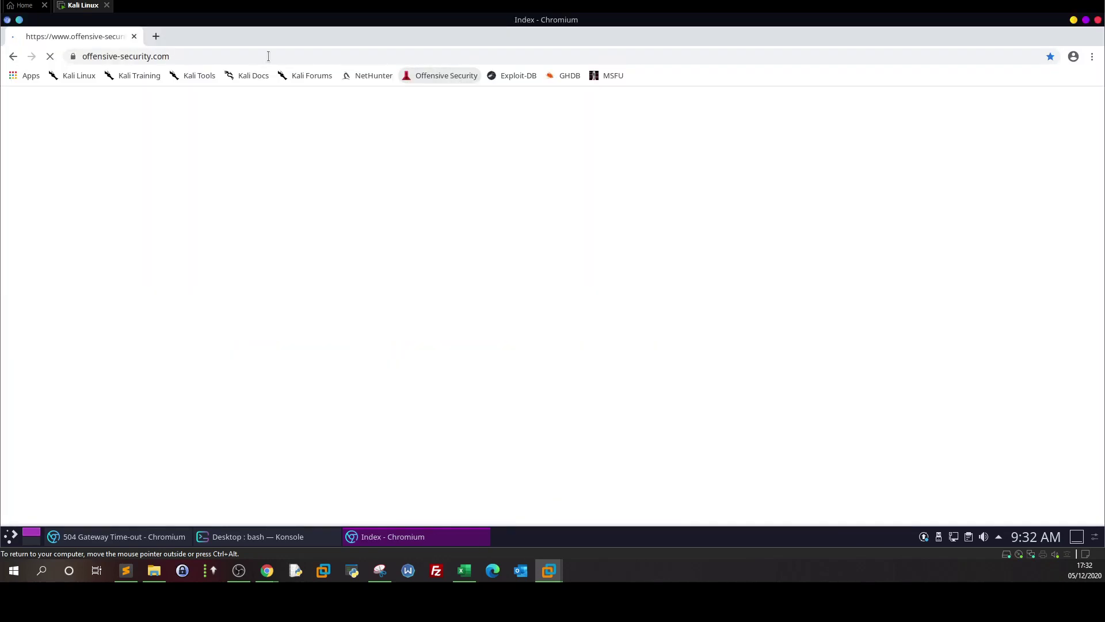
Load 10.10.175.154 again in place of the Offensive Security page
click(91, 56)
text(10.10.175.154)
key(Return)
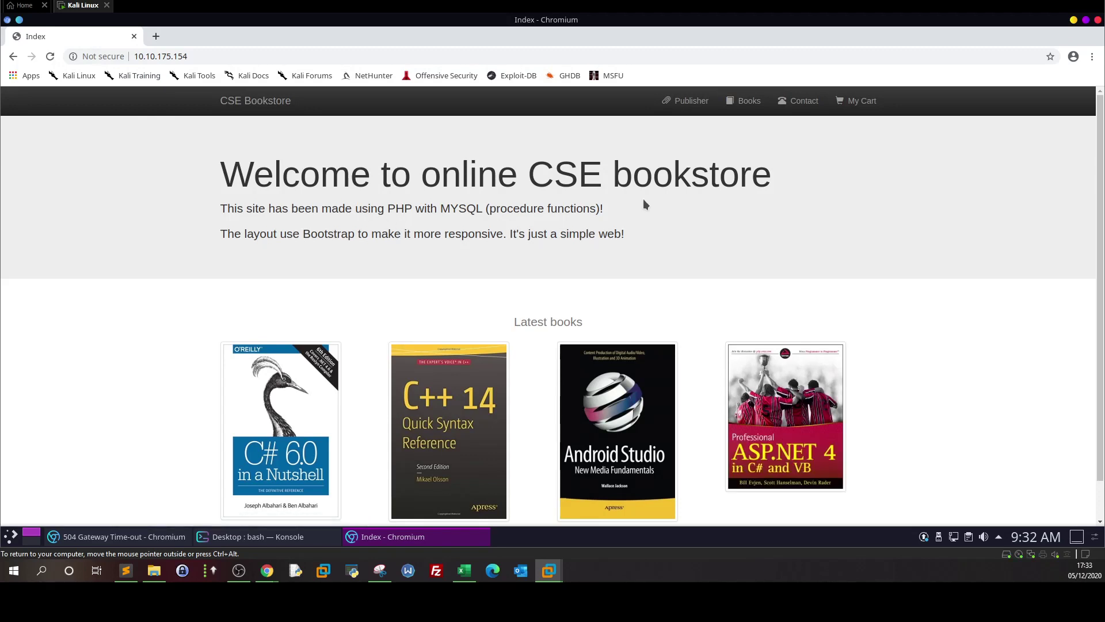
Look over the bookstore homepage down to its footer, check the final tasks of the OWASP Top 10 room in Chrome, and return to Kali Linux
scroll(644, 200, down, 1)
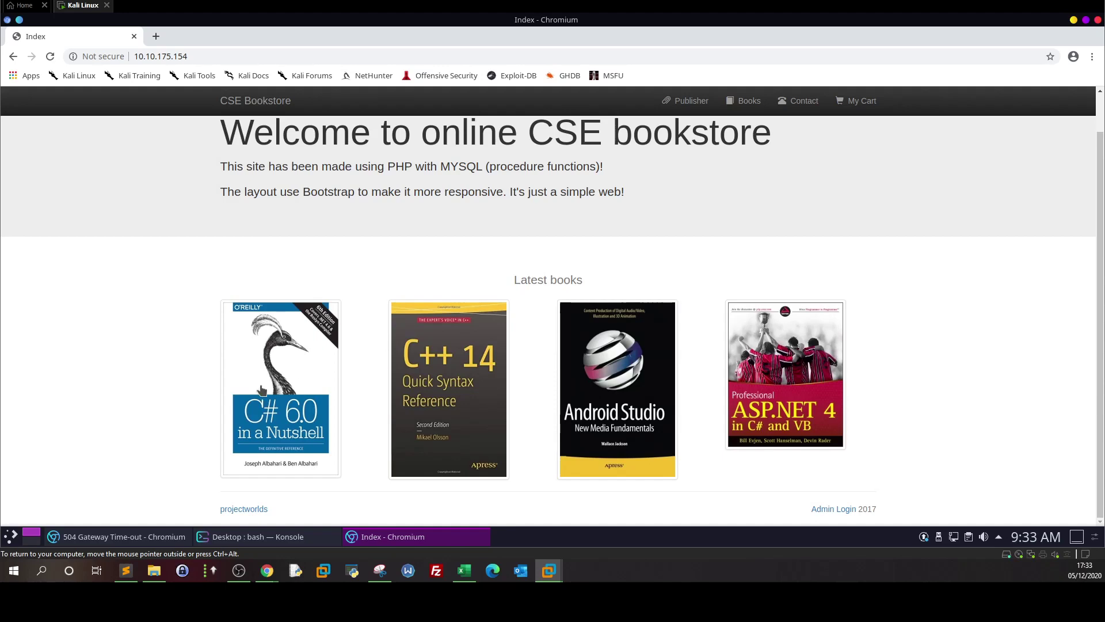
click(327, 521)
scroll(452, 345, down, 15)
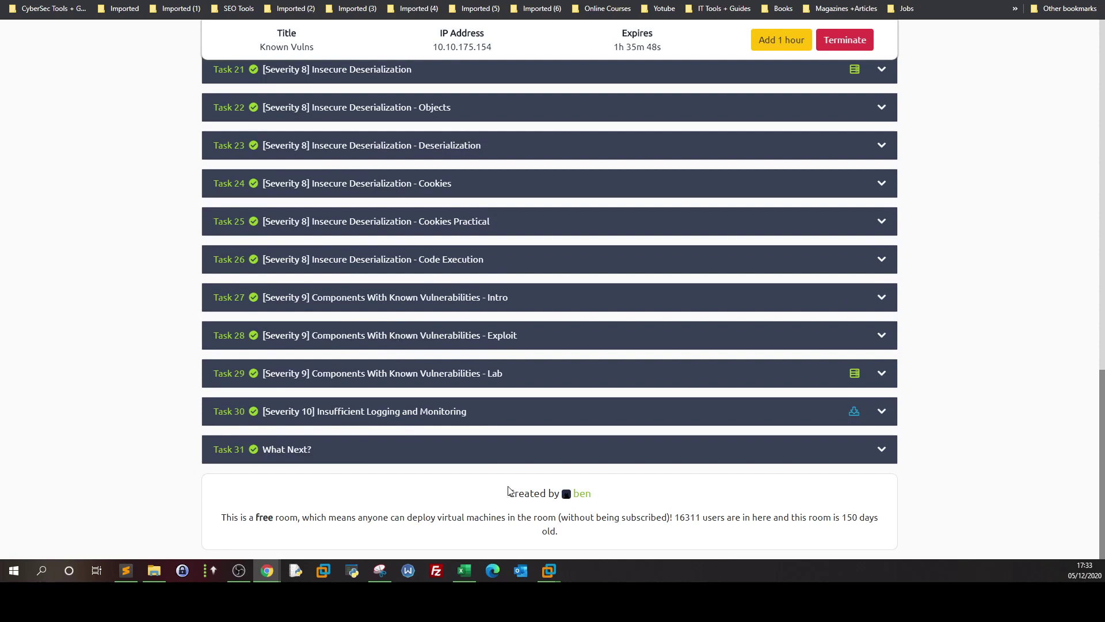
mouse_move(549, 571)
click(604, 501)
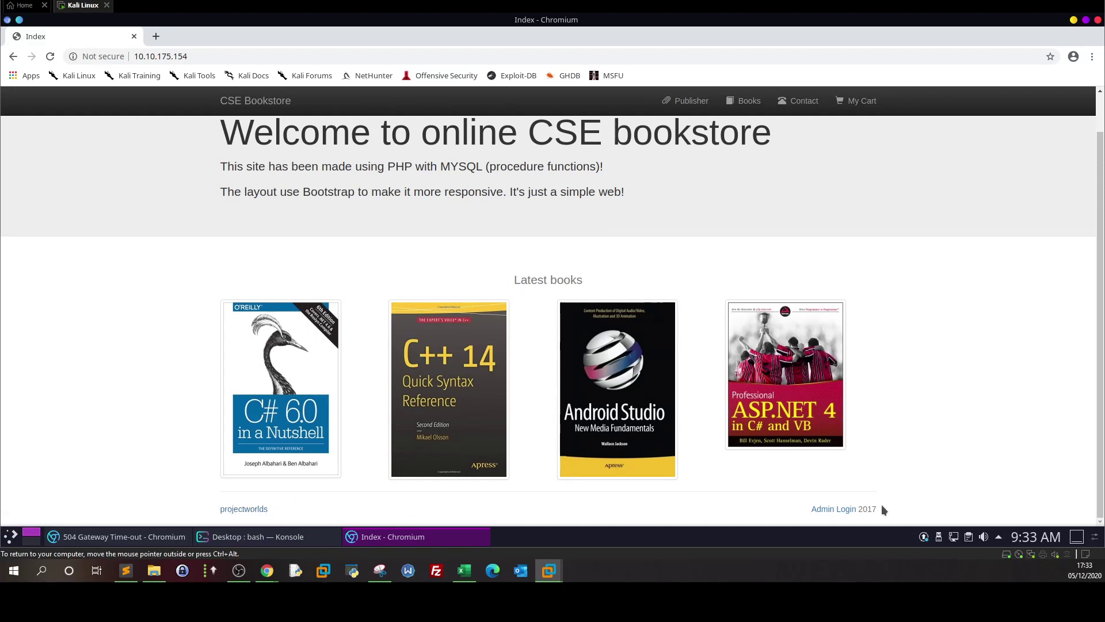
View the bookstore homepage's source, examine its links, comments and descriptive text for clues about the application, and close the source view
right_click(422, 214)
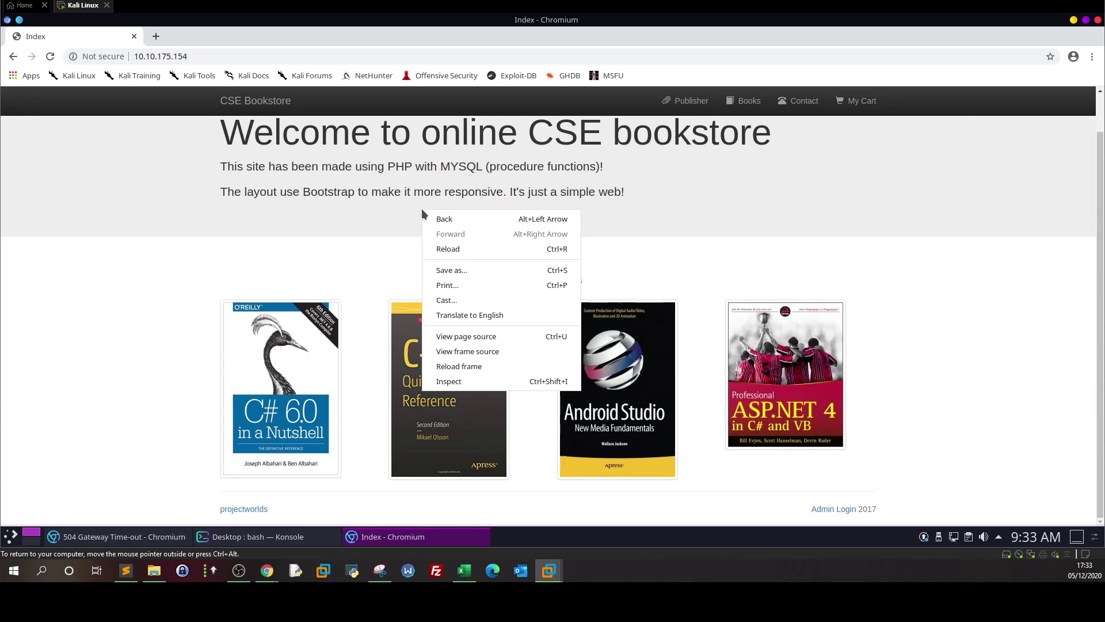
click(454, 343)
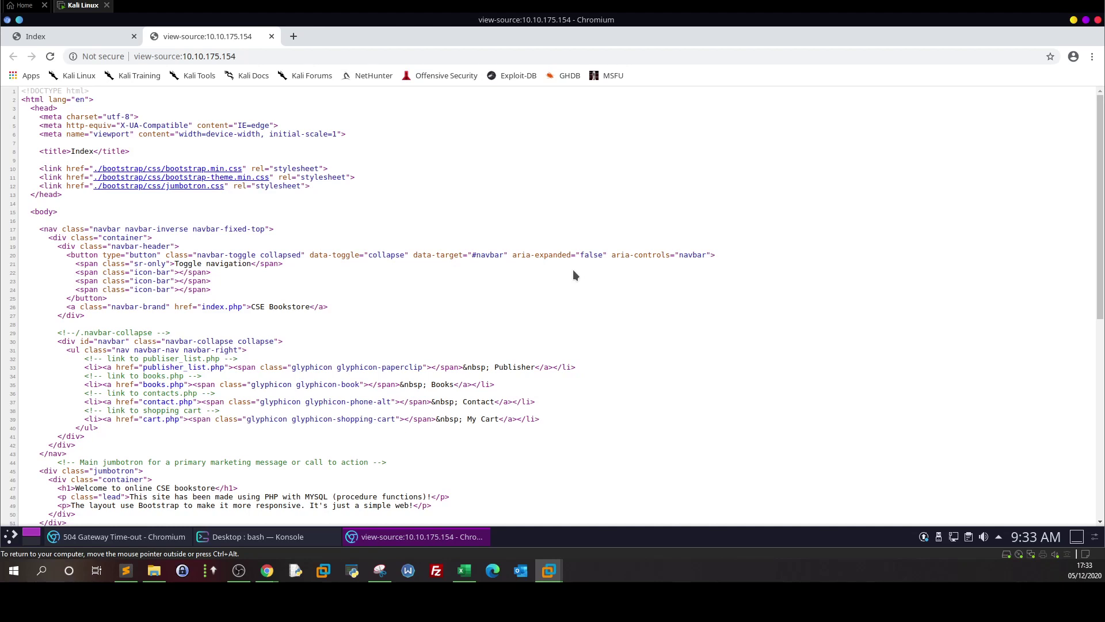
scroll(573, 275, down, 4)
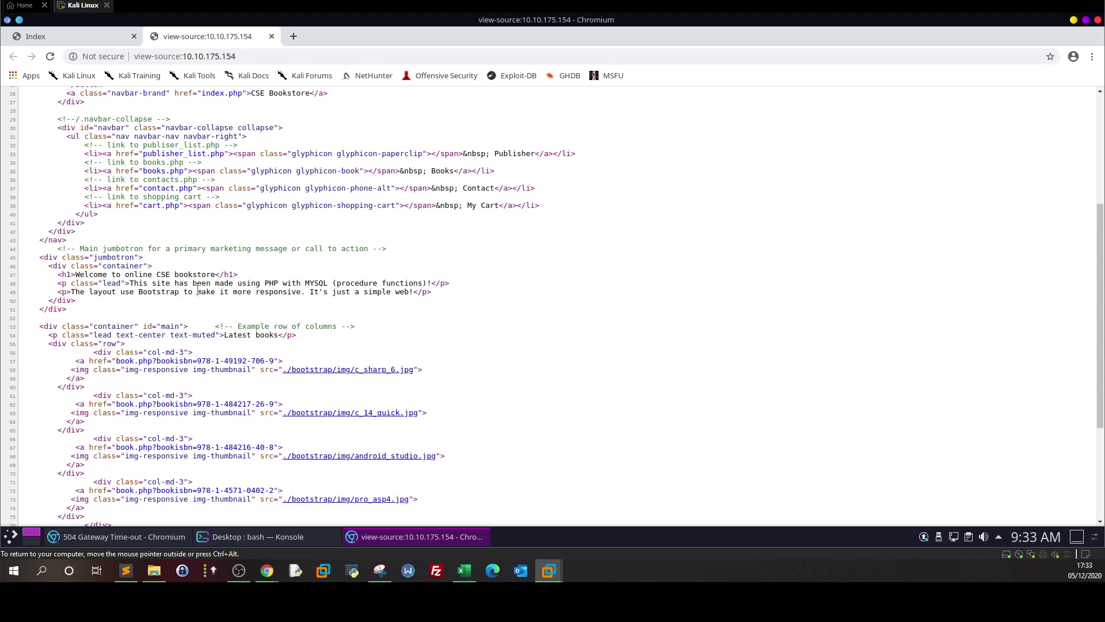
drag(265, 282, 282, 283)
click(299, 280)
scroll(441, 337, down, 1)
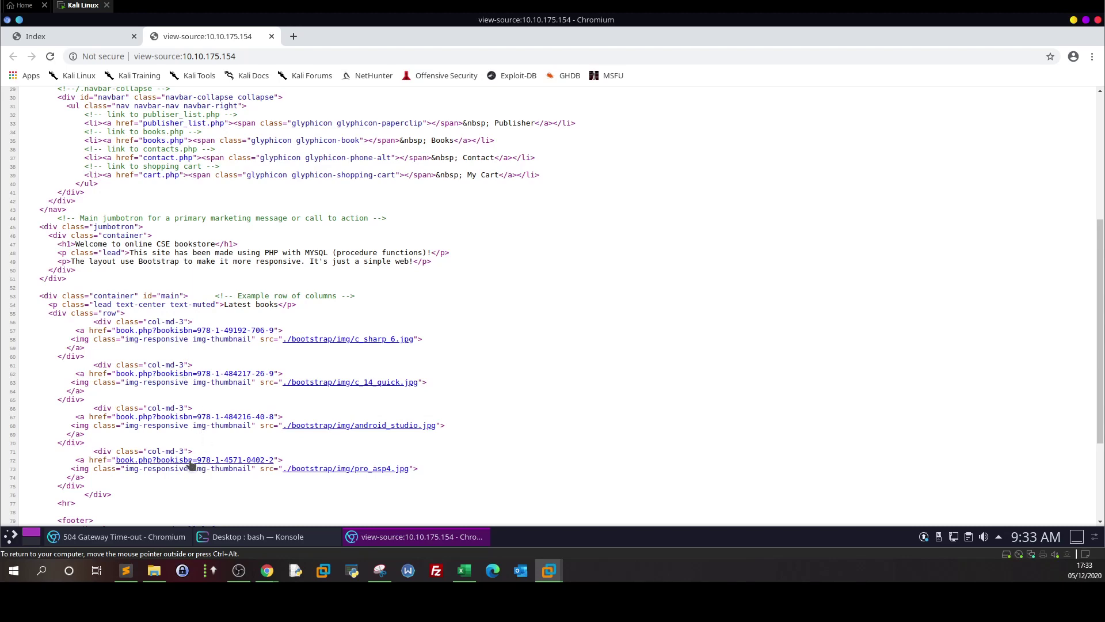
scroll(192, 446, down, 5)
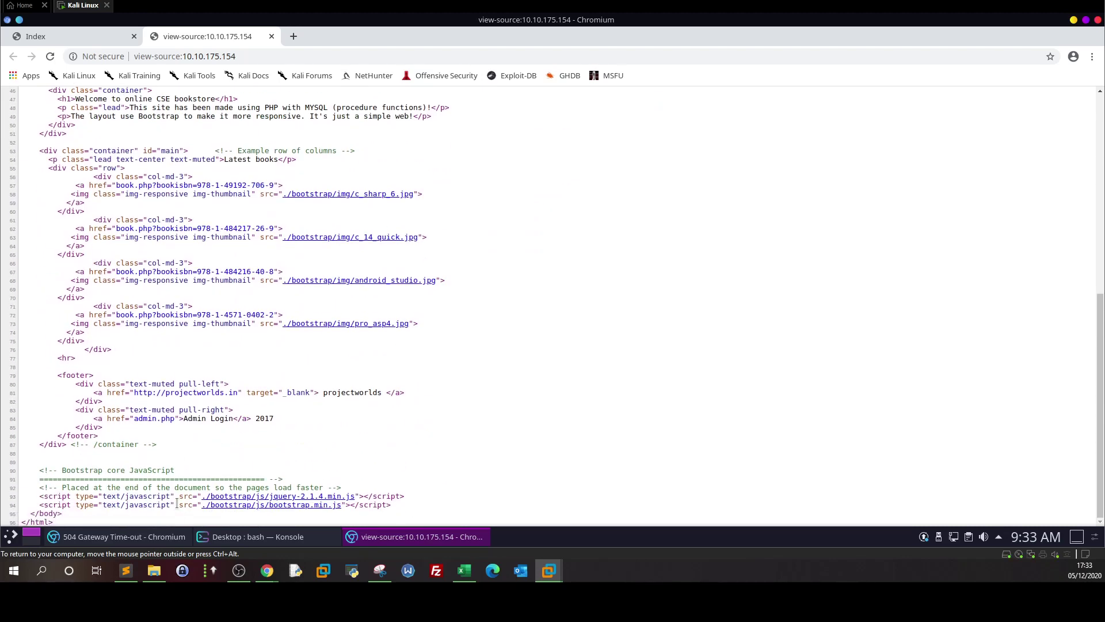
scroll(178, 489, up, 3)
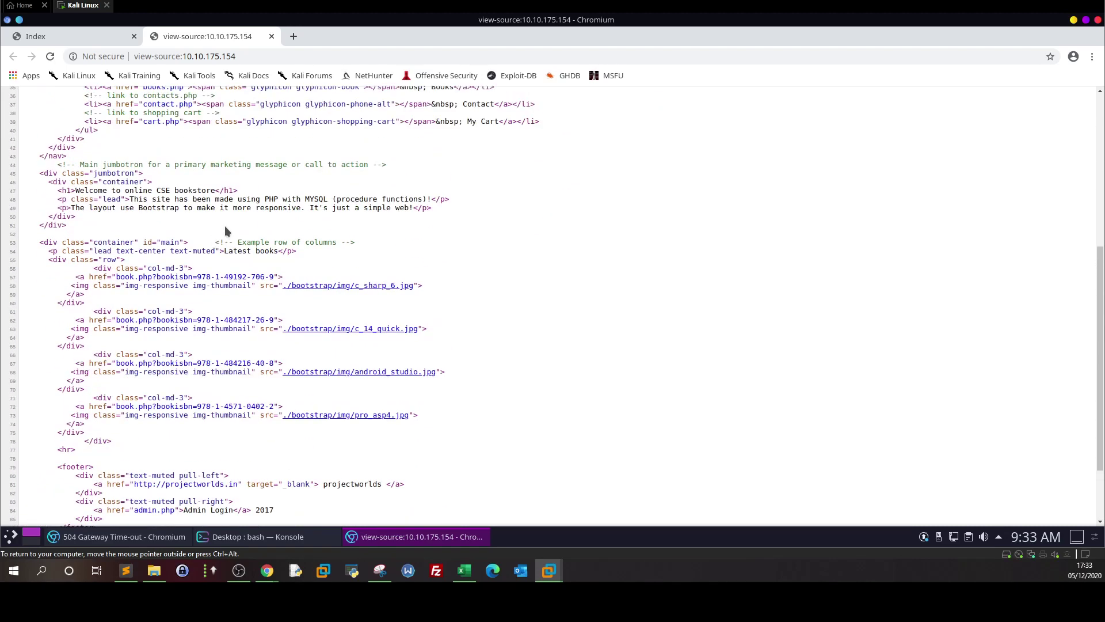
drag(175, 190, 197, 191)
click(274, 199)
scroll(277, 264, up, 5)
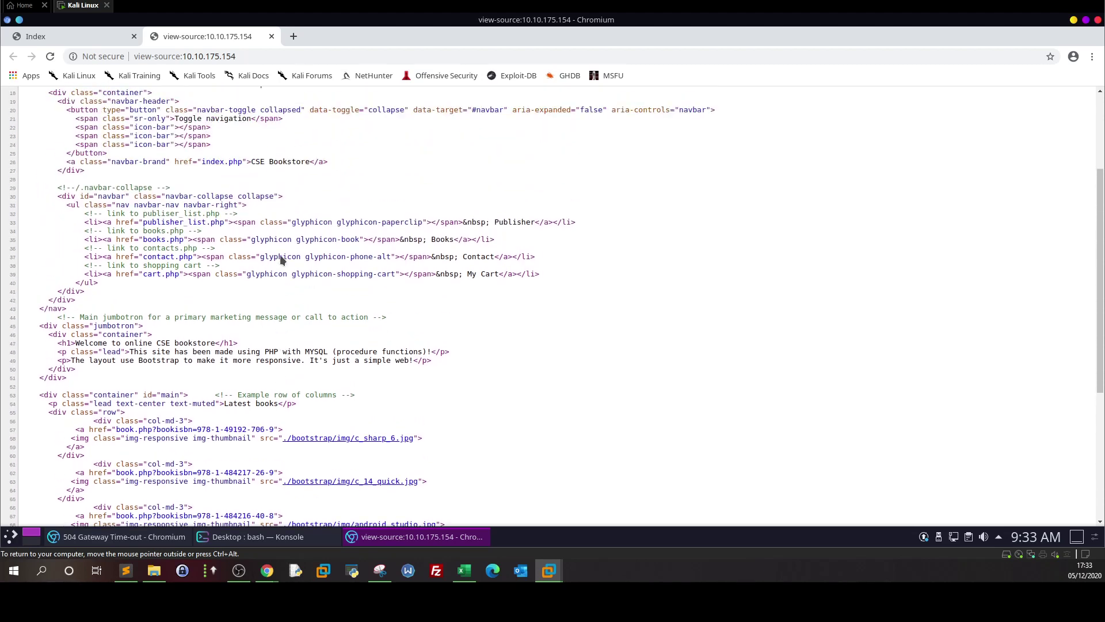
scroll(280, 255, up, 3)
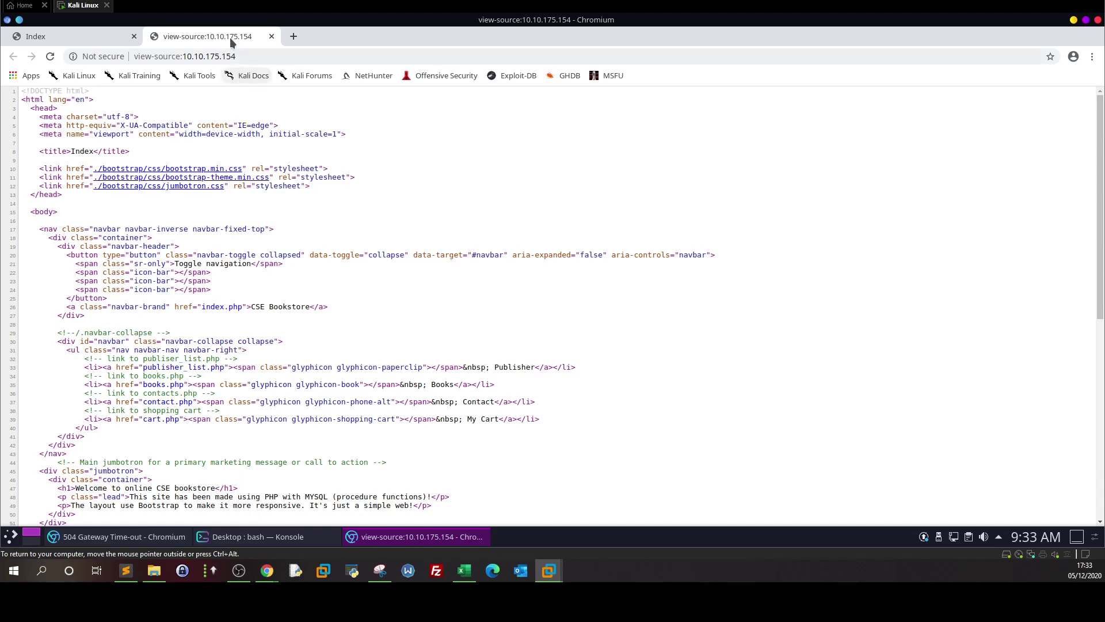
click(270, 36)
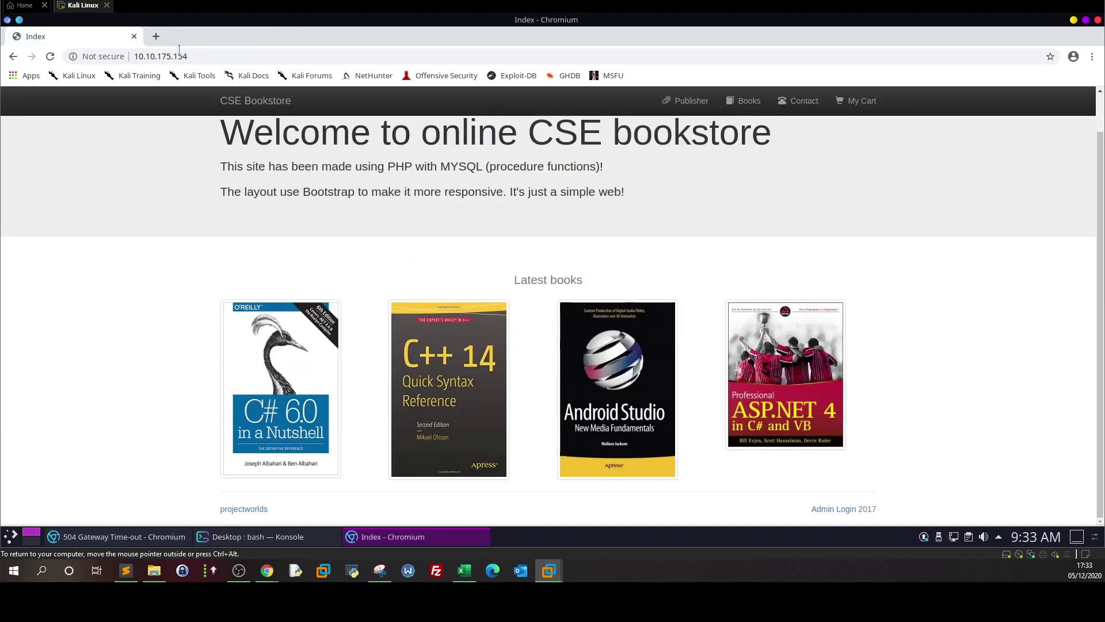
Open Google in a new browser tab and begin a search query with "online"
click(155, 36)
text(g)
key(Return)
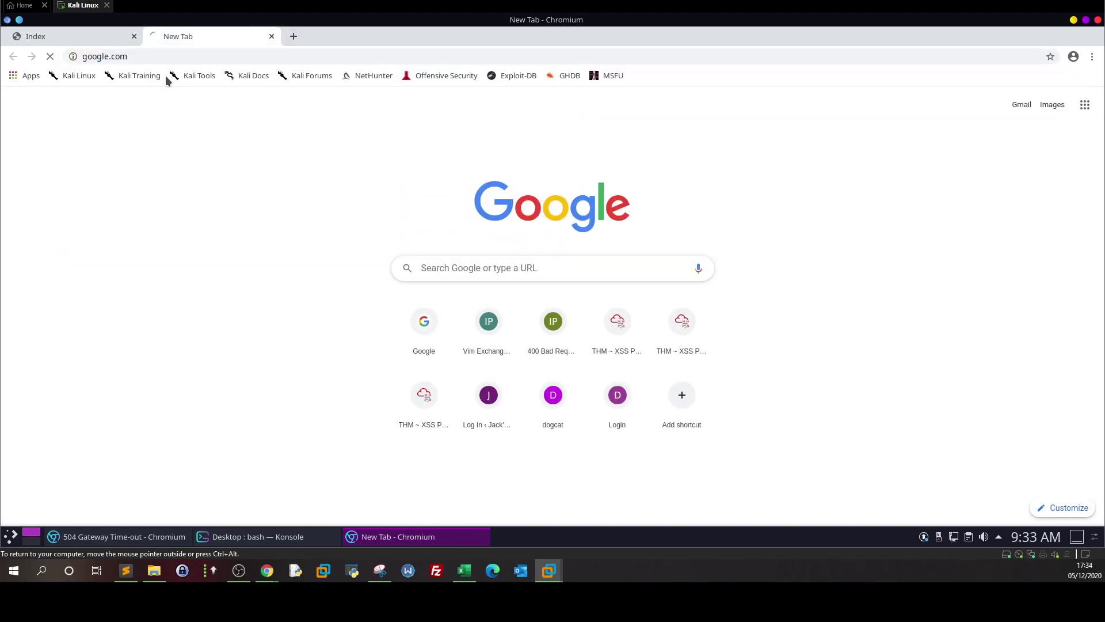
text(onl)
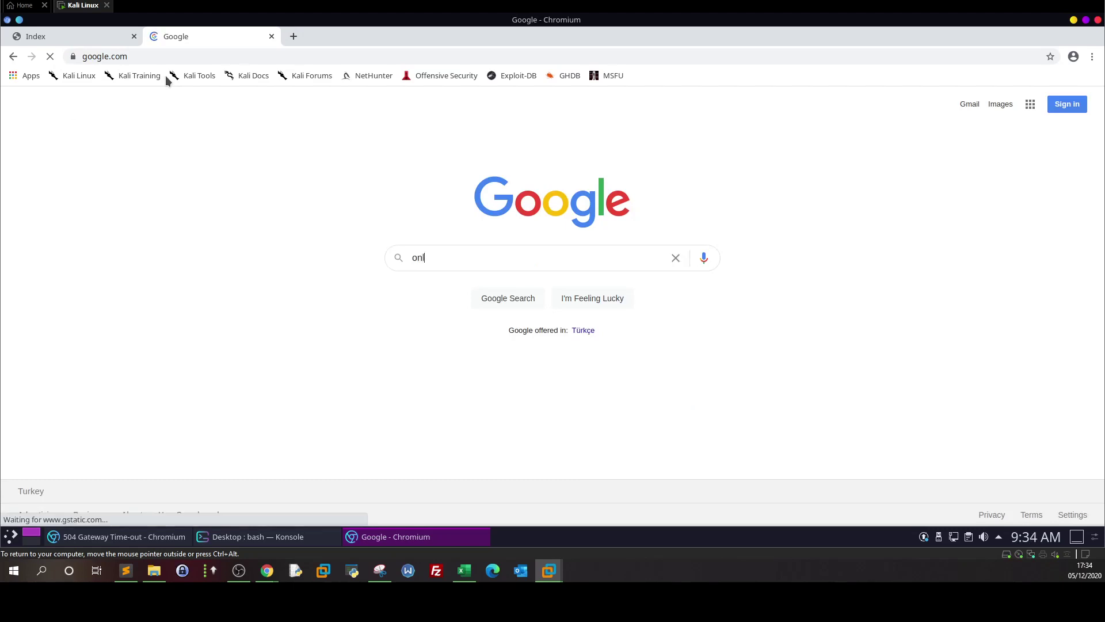
text(ine)
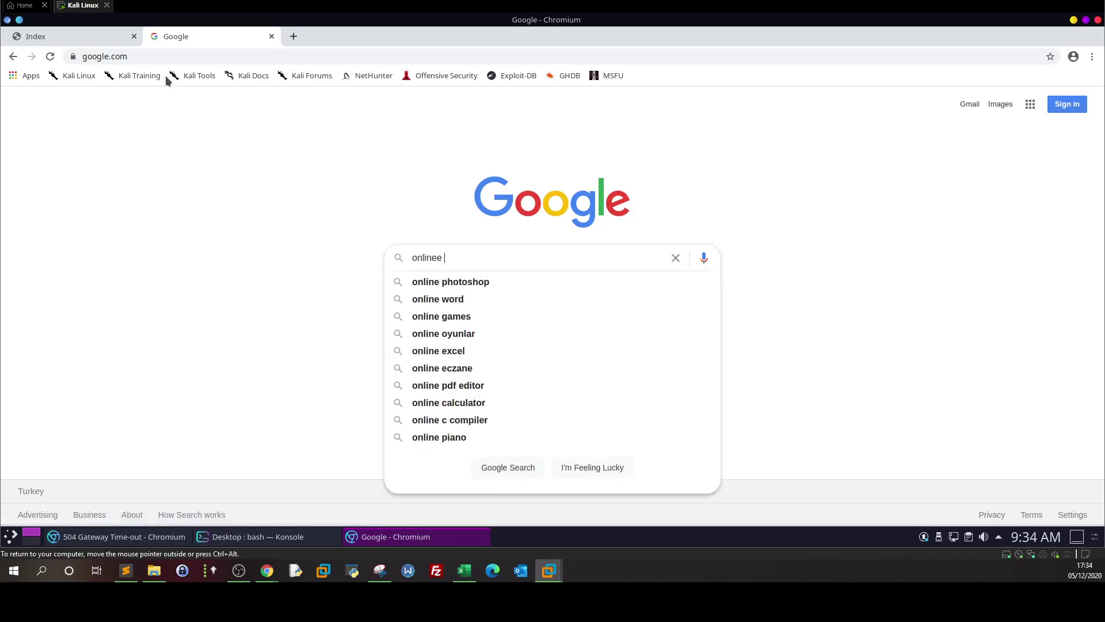
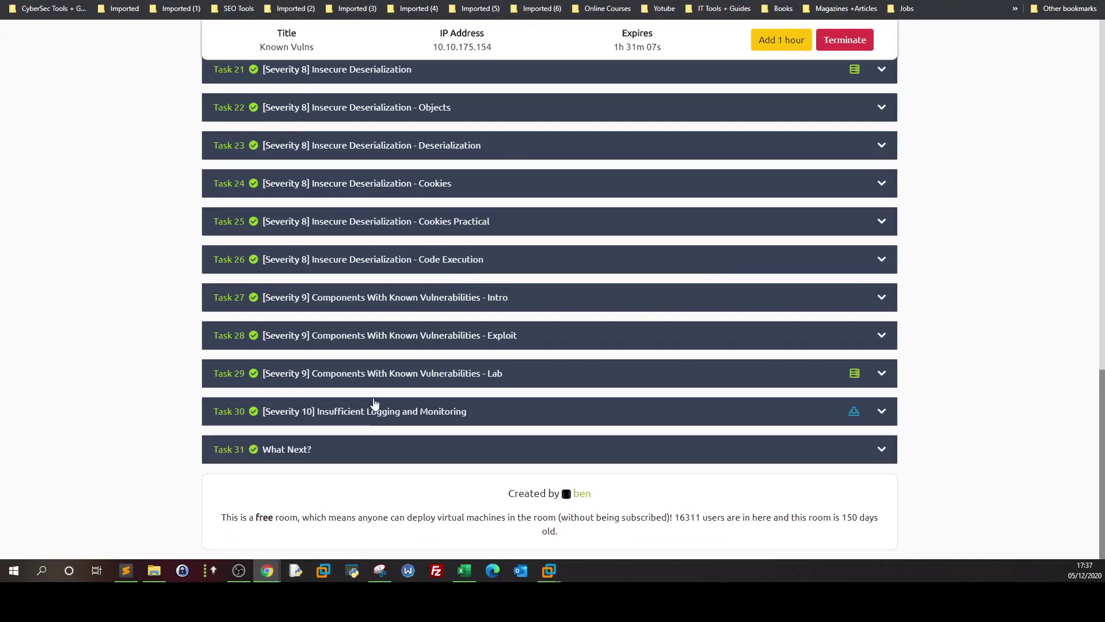
Expand Task 29, Components With Known Vulnerabilities - Lab, and highlight the "wc -c" command in its question
click(369, 377)
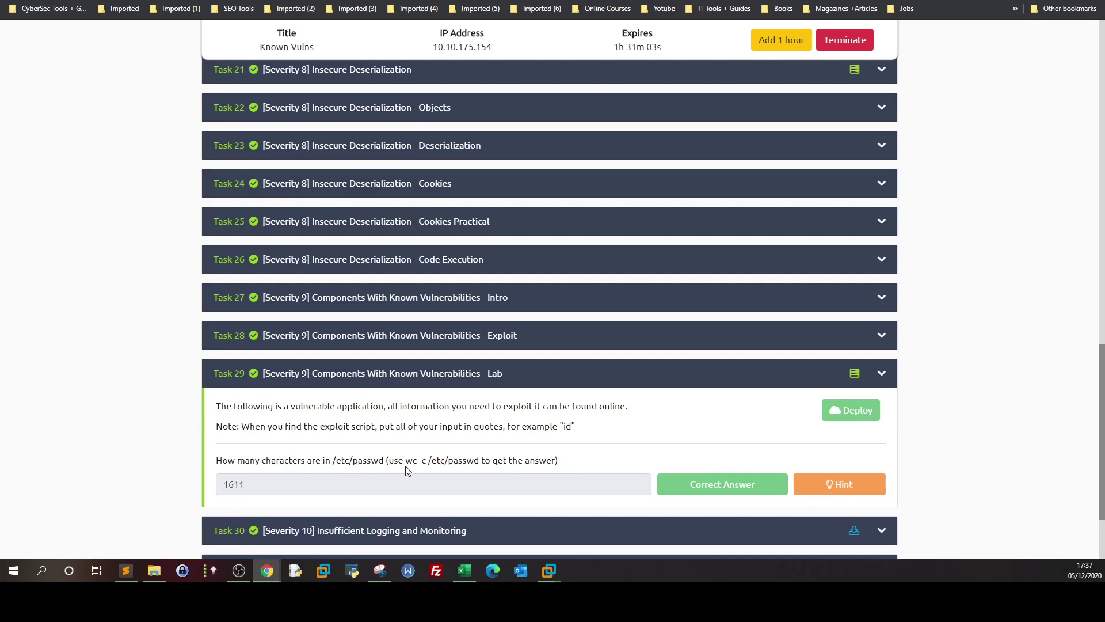
drag(408, 462, 425, 462)
click(423, 463)
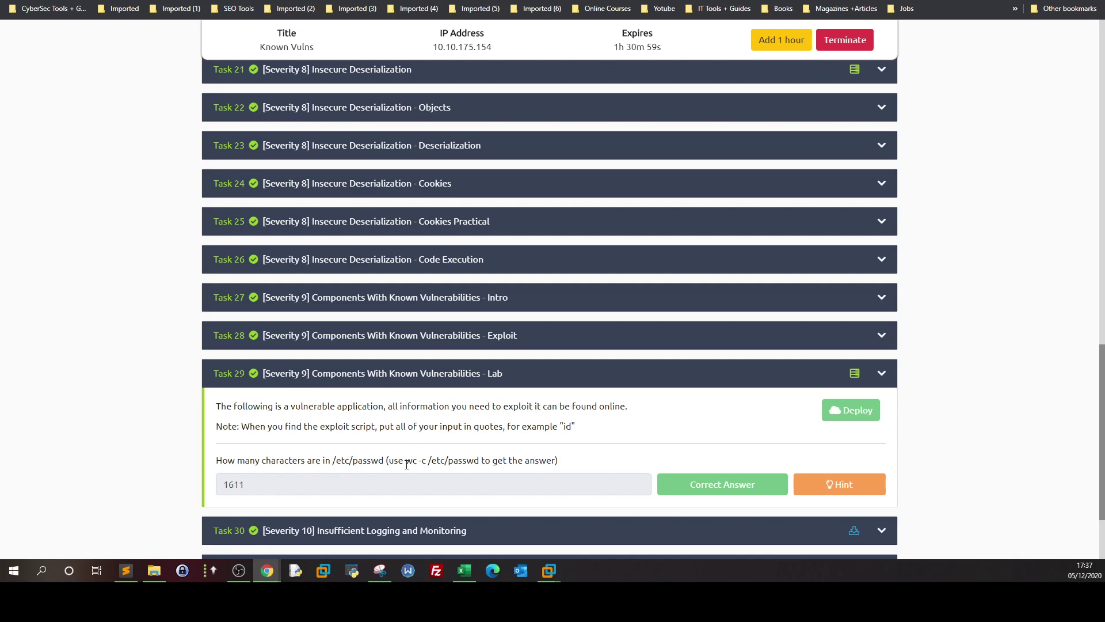
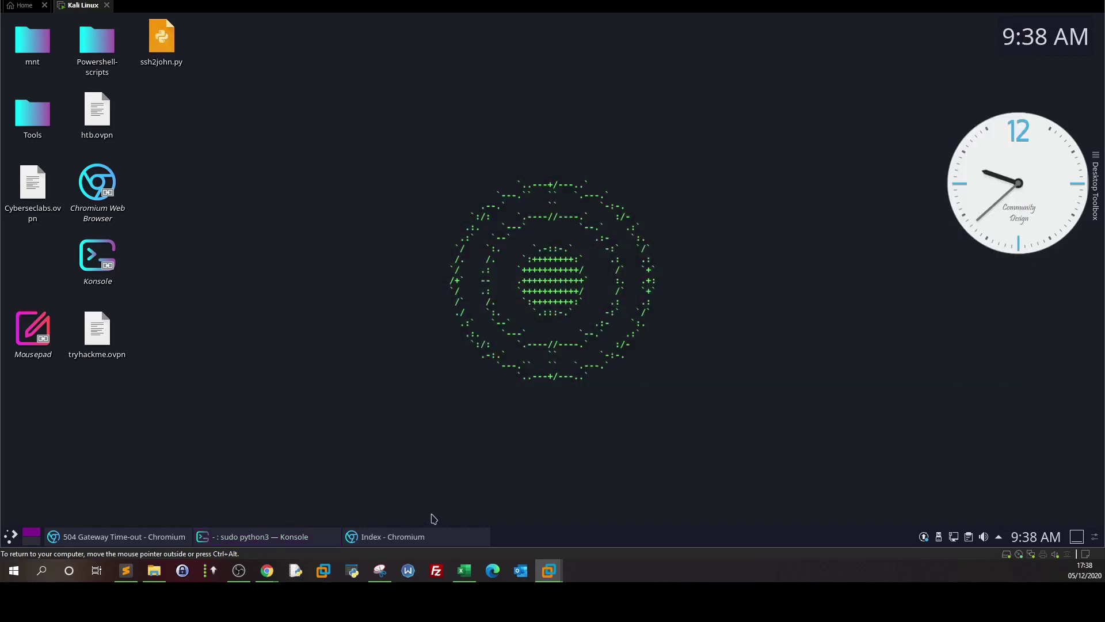
Switch from Kali Linux back to the OWASP Top 10 room in Chrome and collapse Task 29
mouse_move(267, 571)
click(389, 532)
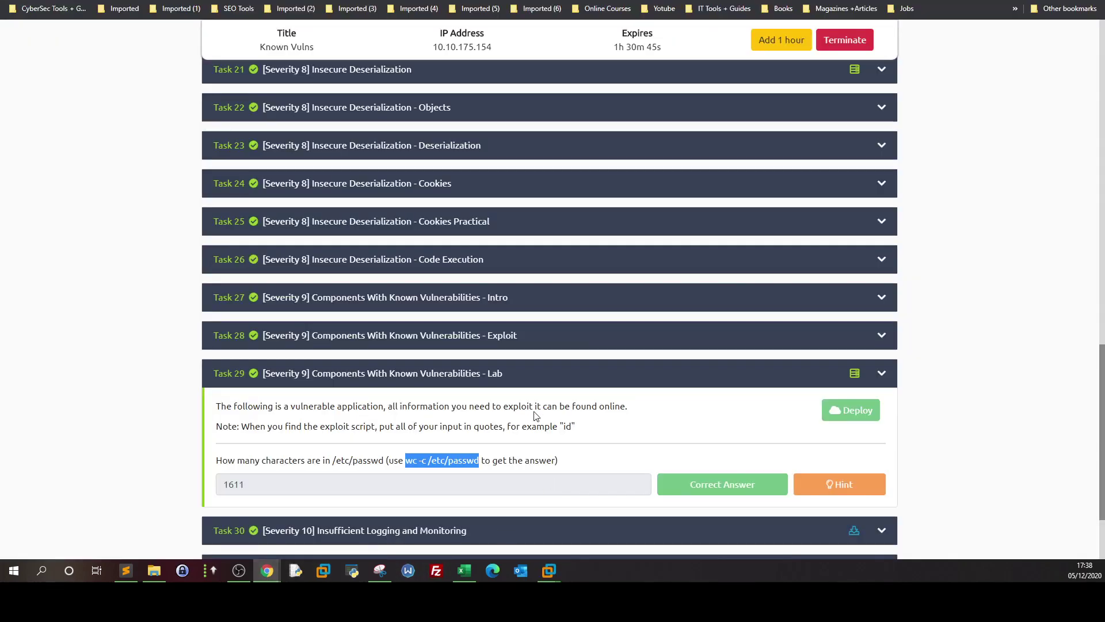
click(402, 374)
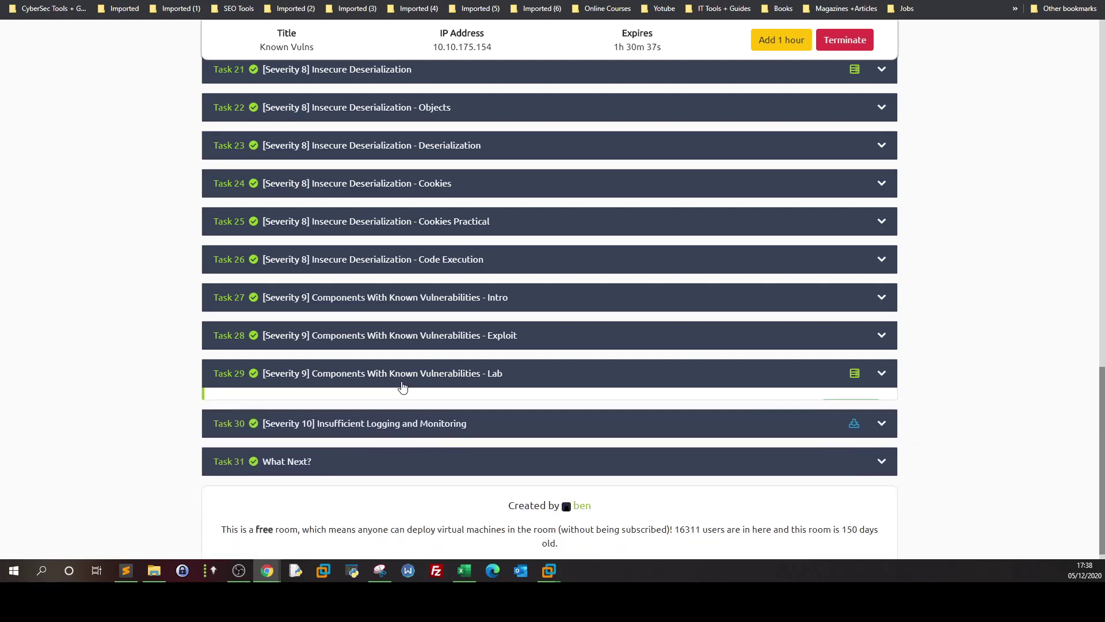
Open the TryHackMe dashboard, look at the Hacktivities overview and return to the dashboard
scroll(364, 430, up, 15)
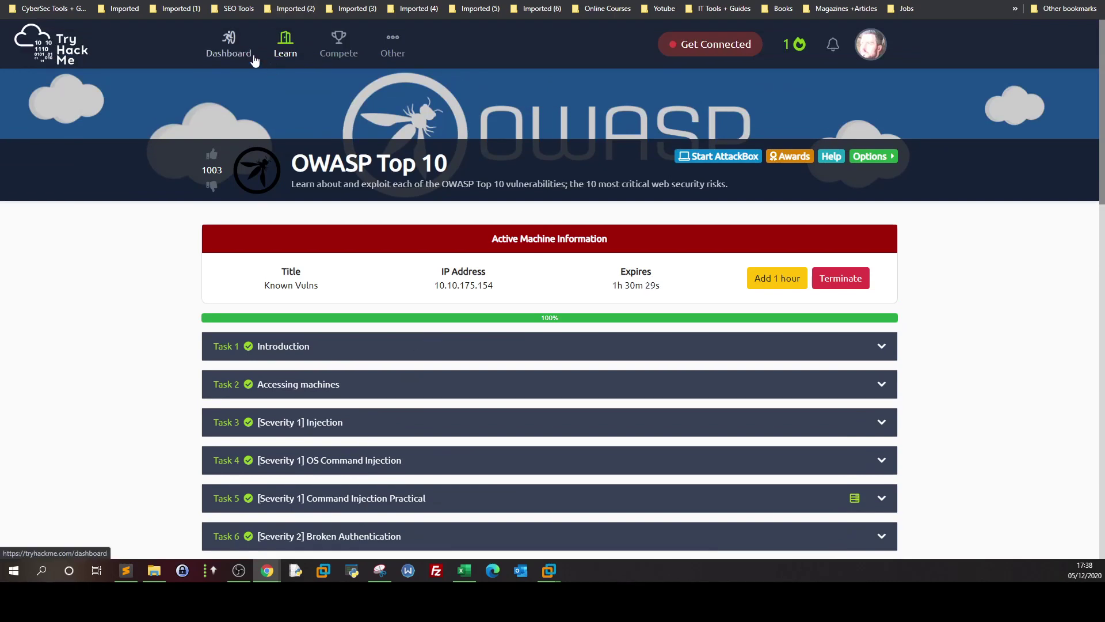
click(218, 55)
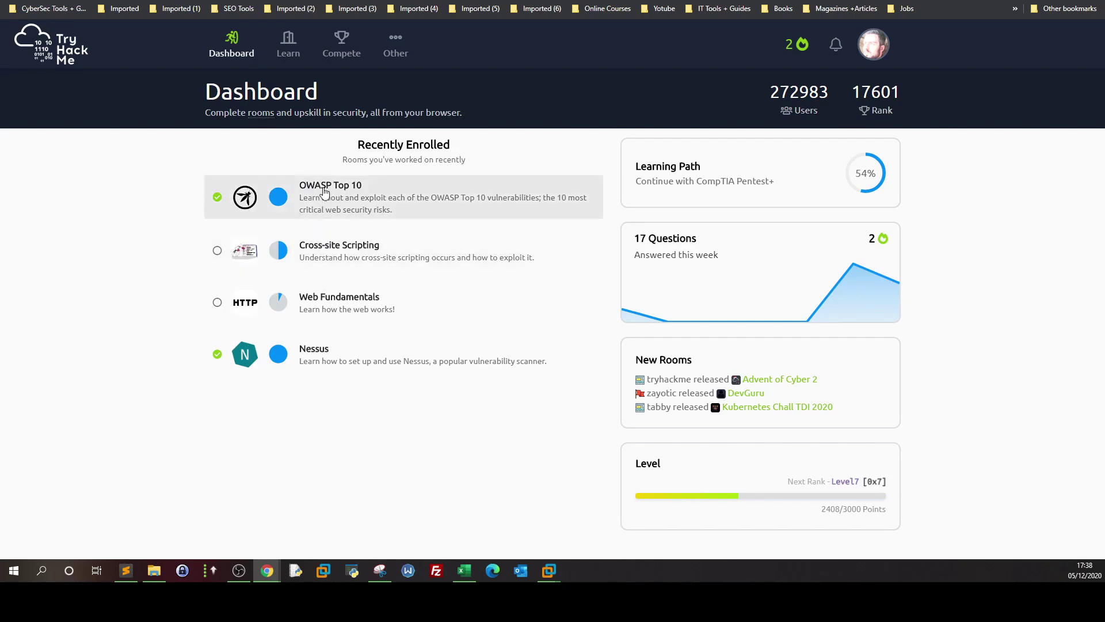
click(295, 48)
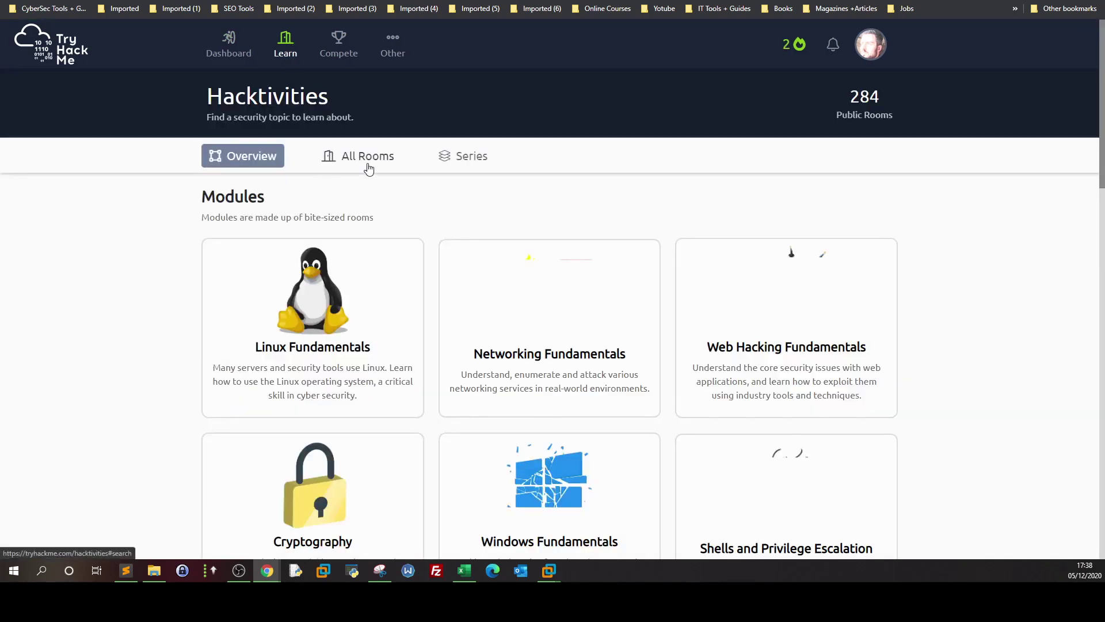
click(220, 55)
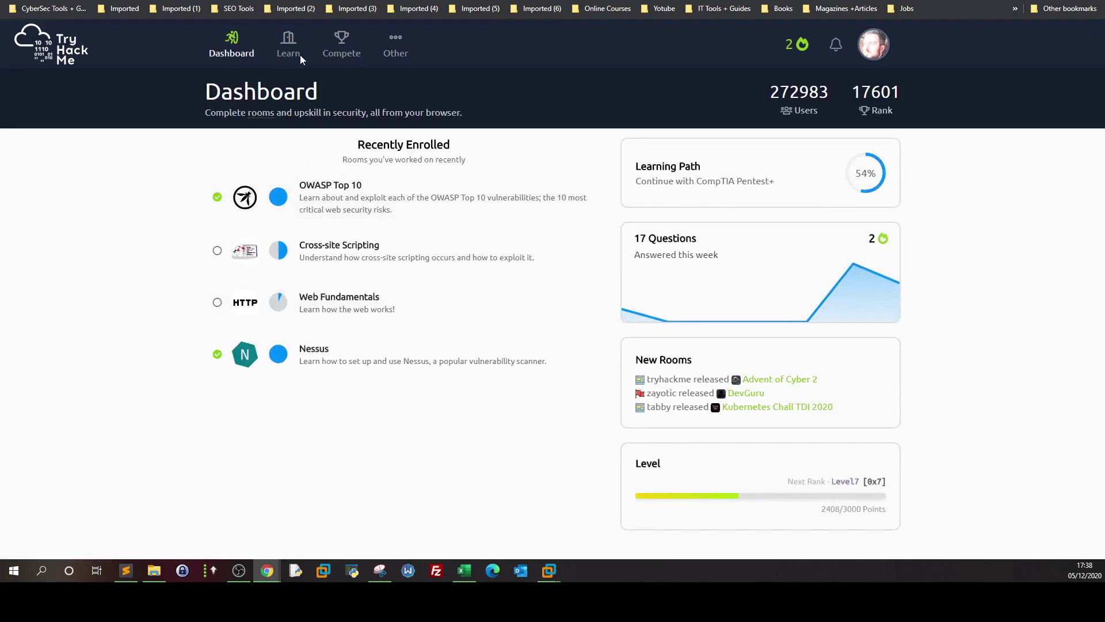
mouse_move(341, 49)
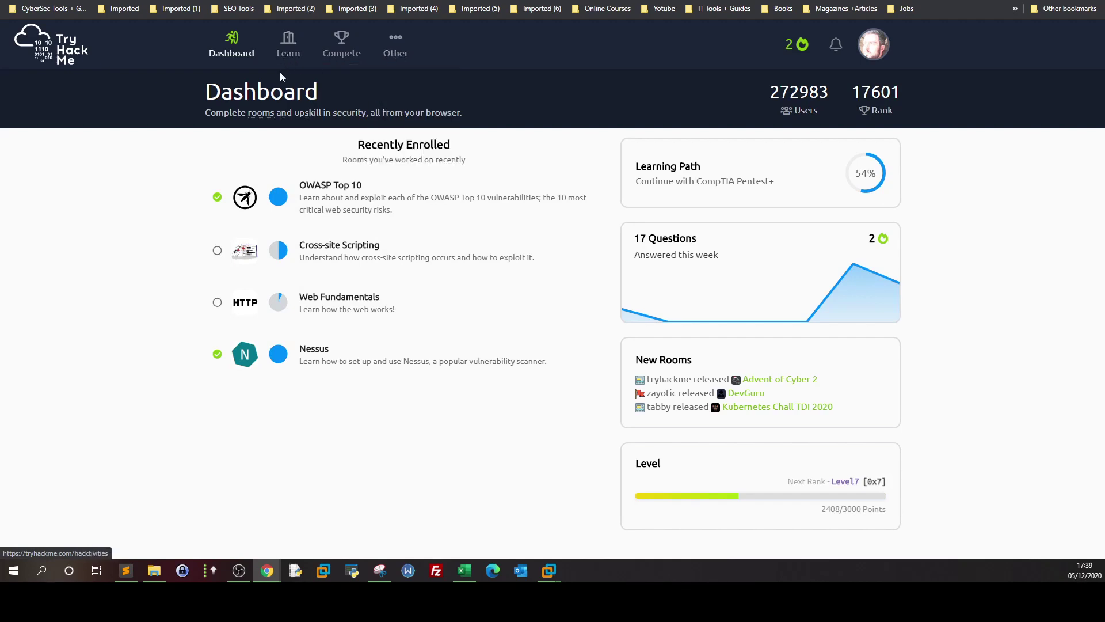
Open the CompTIA Pentest+ learning path from the dashboard and review its introduction and progress
click(689, 187)
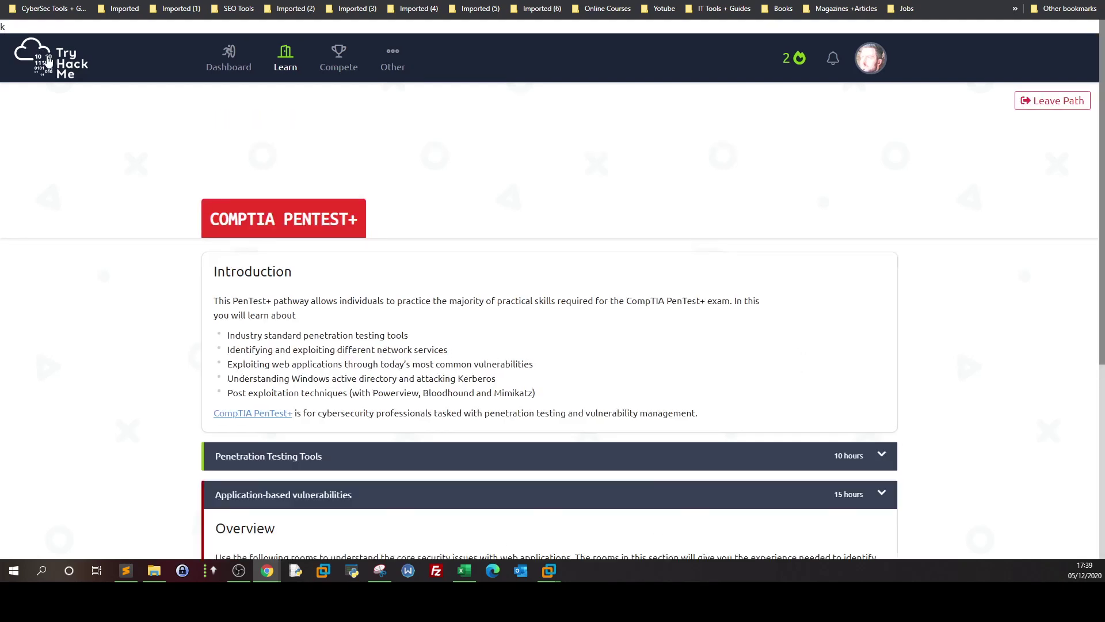
scroll(229, 211, down, 5)
scroll(230, 212, up, 3)
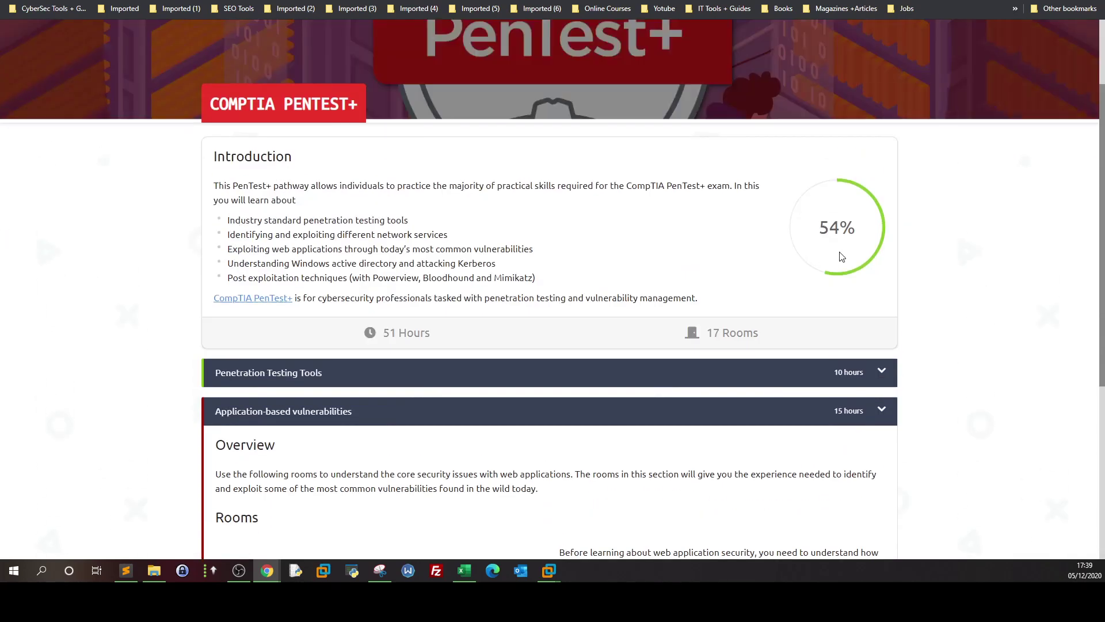
Collapse the Application-based vulnerabilities section, then expand Penetration Testing Tools and review the completion status of its rooms
scroll(338, 150, down, 5)
scroll(339, 230, up, 2)
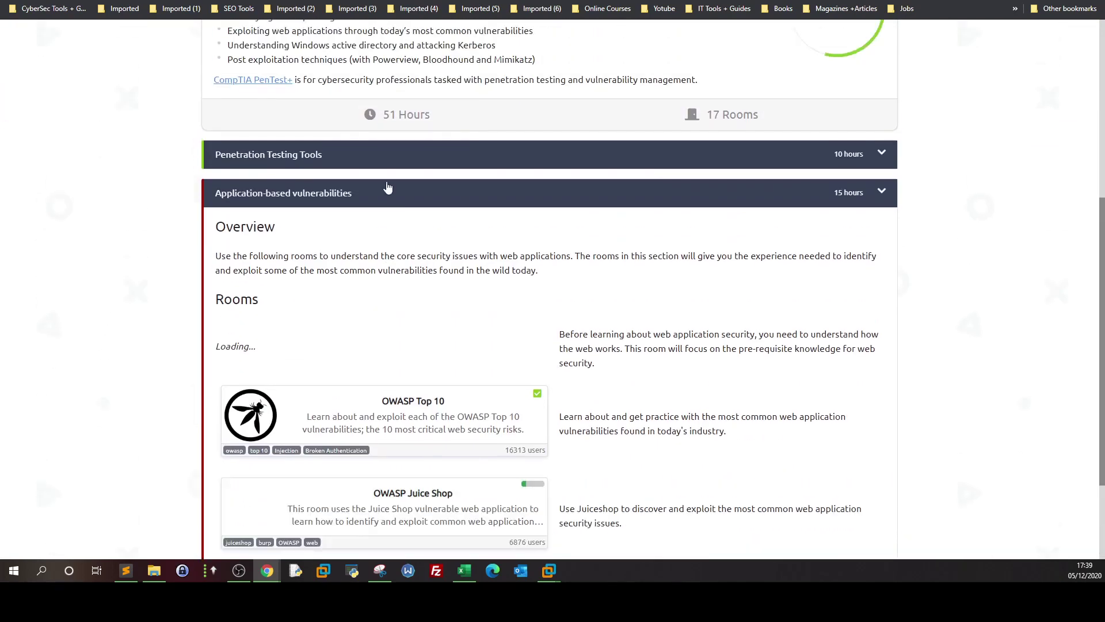
click(338, 225)
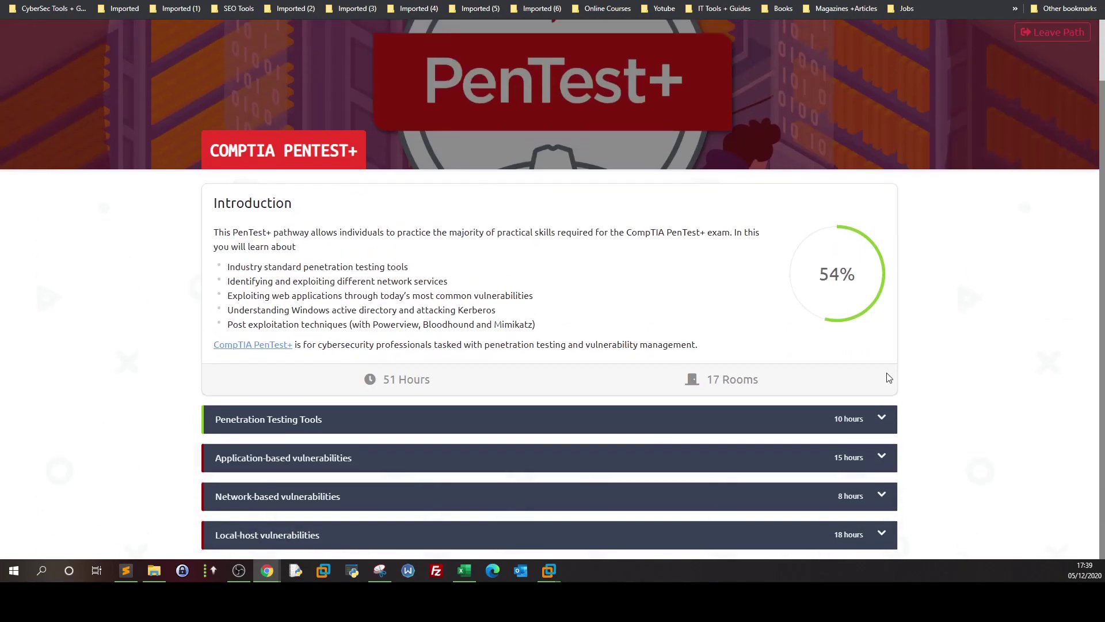
click(305, 429)
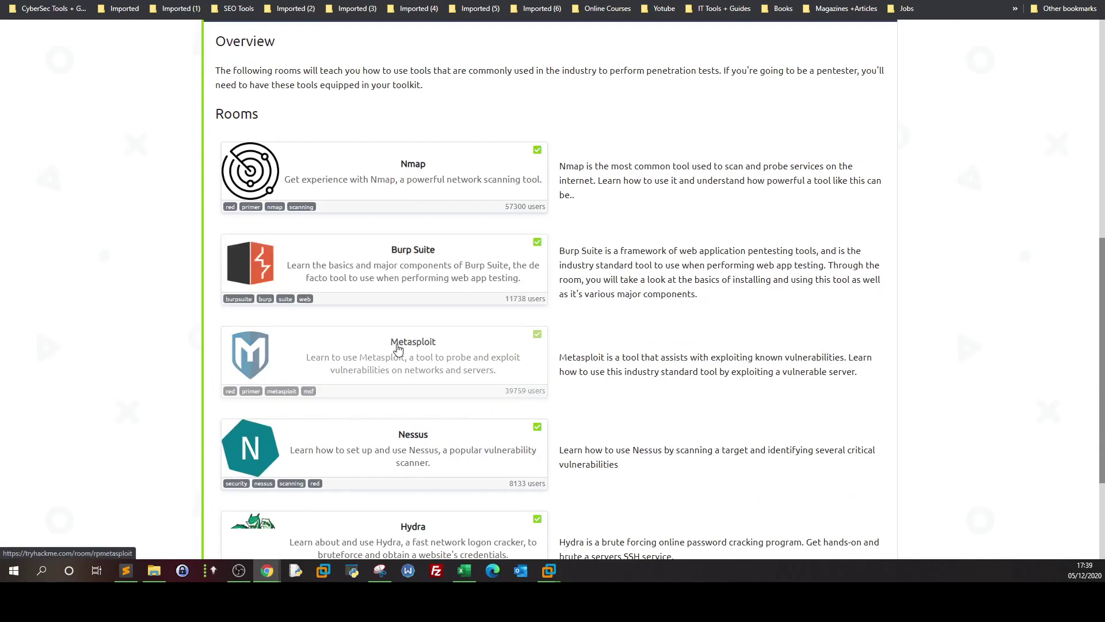
scroll(403, 431, down, 2)
scroll(407, 425, up, 7)
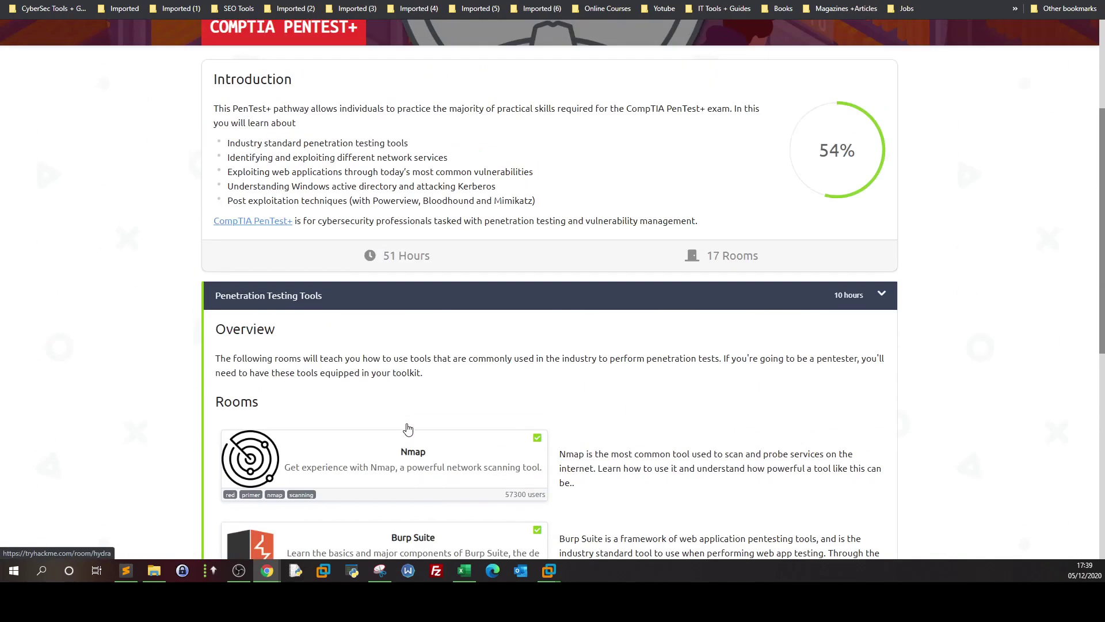
Collapse Penetration Testing Tools, reopen the Application-based vulnerabilities section and review the progress of its rooms
click(316, 291)
click(361, 460)
scroll(361, 472, down, 7)
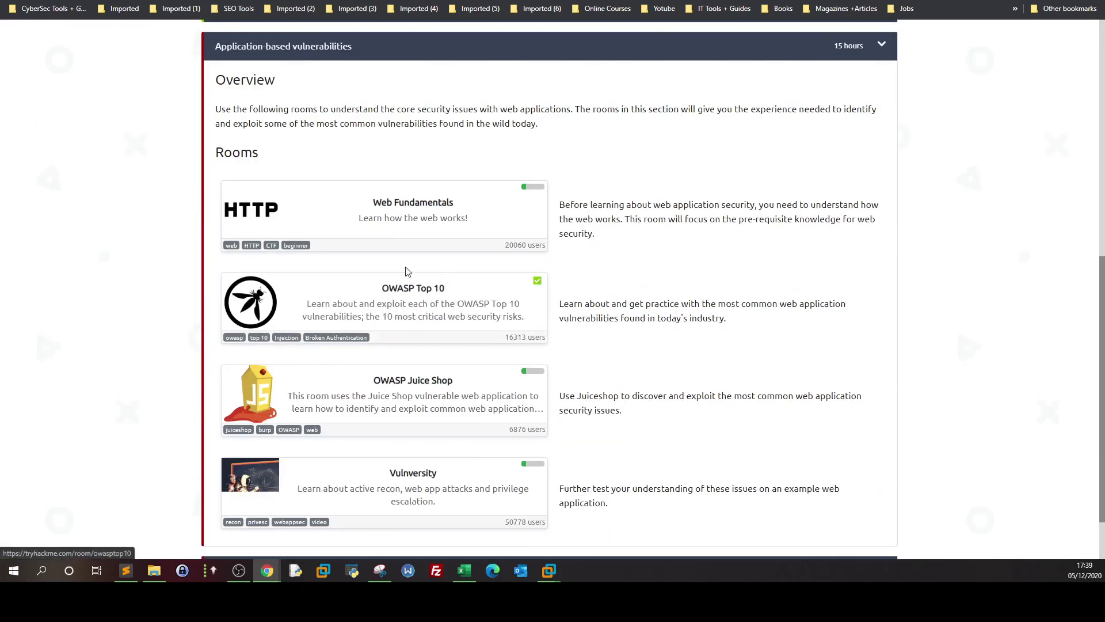
scroll(415, 334, down, 1)
scroll(414, 334, up, 1)
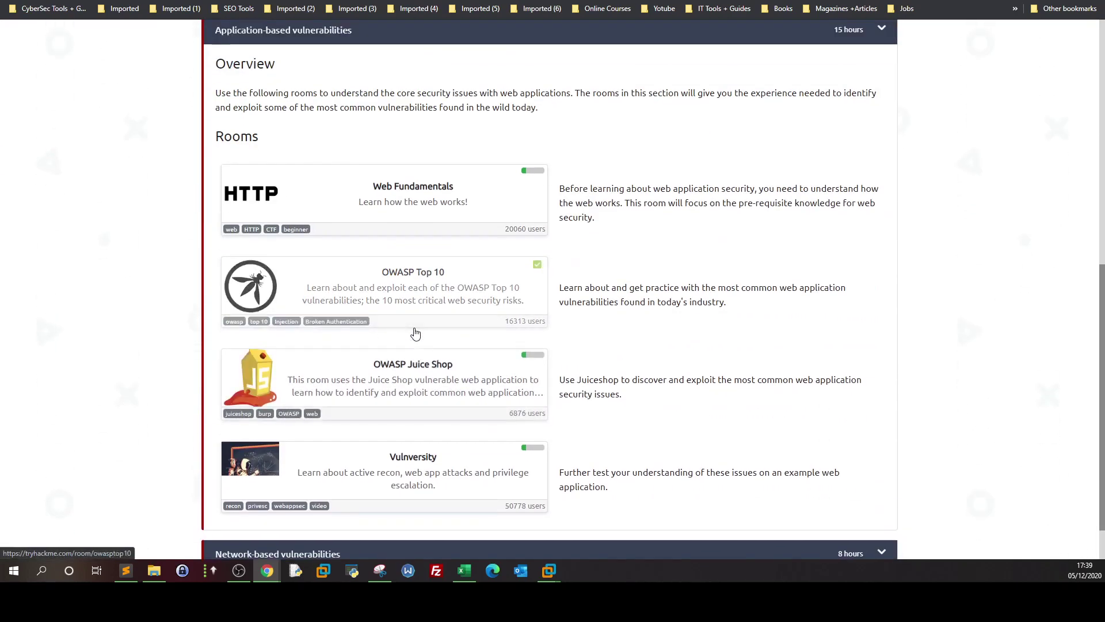